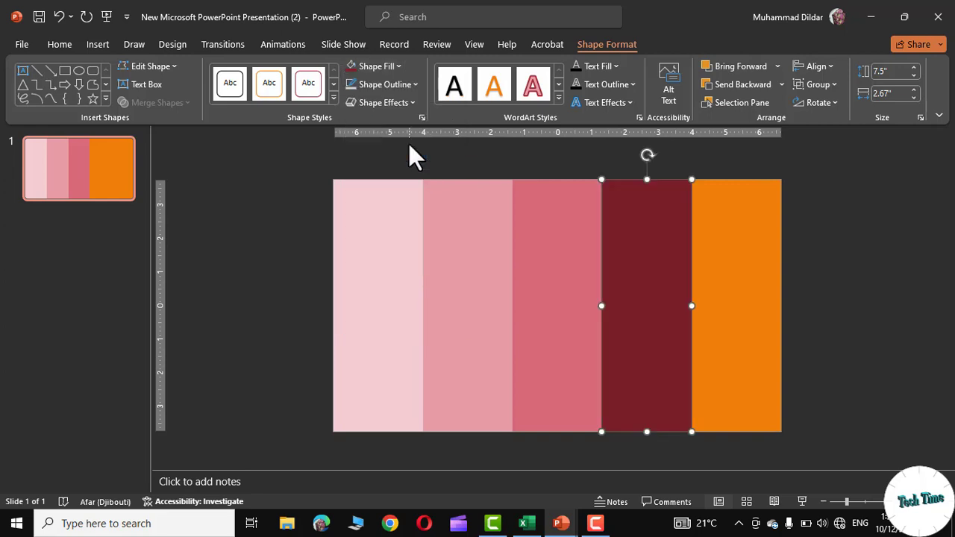
- Fill the orange fifth stripe with the darkest shade of the theme's red
click(722, 237)
click(375, 65)
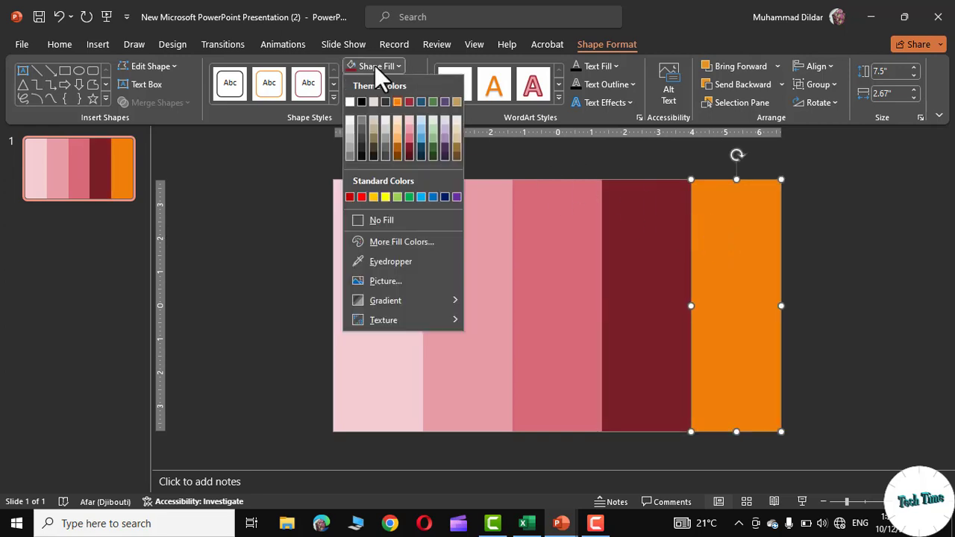
click(408, 153)
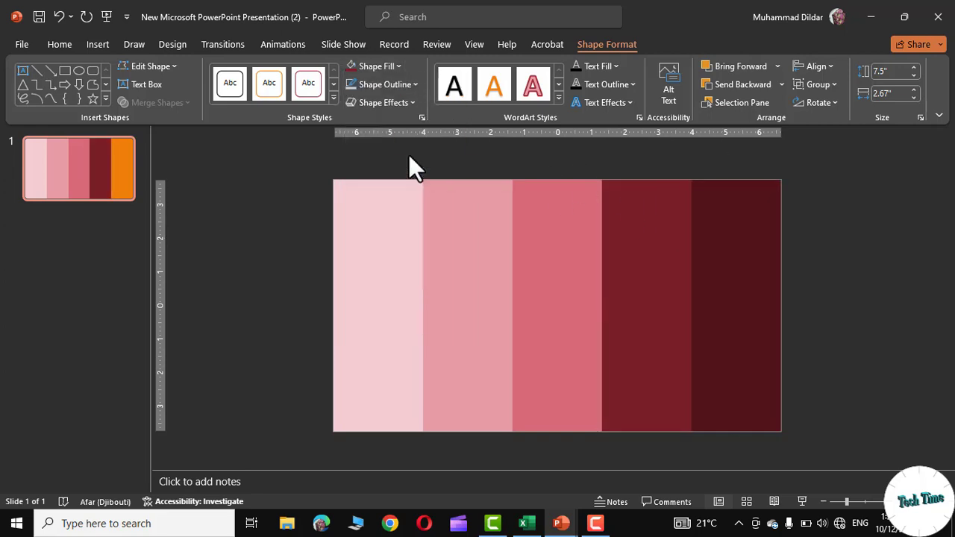
click(891, 303)
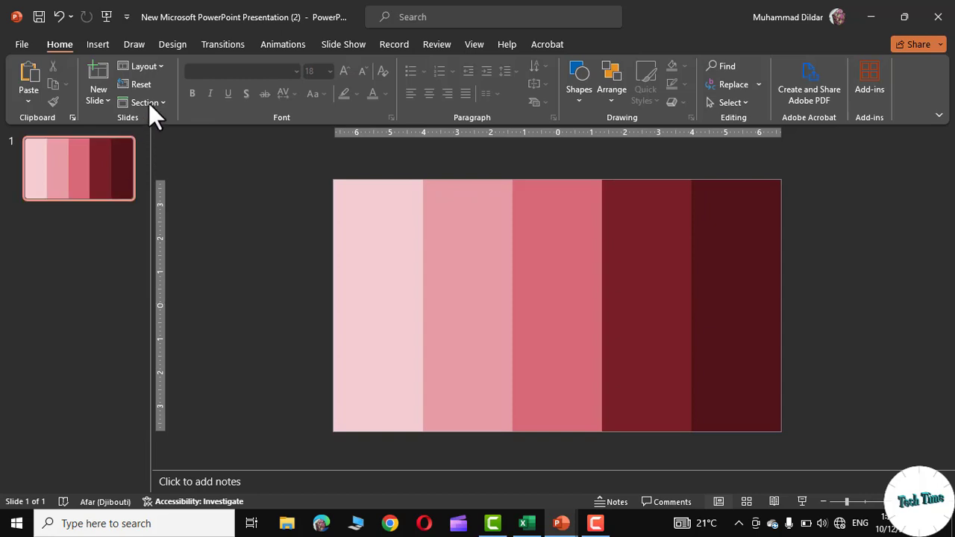
- Draw an isosceles triangle about 1.04" high and 1.08" wide near the top of the second stripe and remove its outline
click(99, 44)
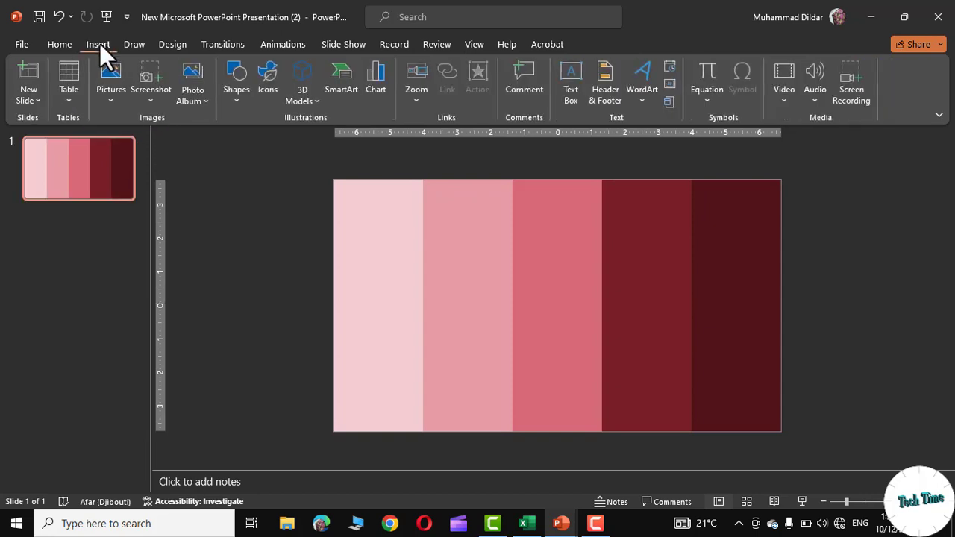
click(233, 95)
click(311, 141)
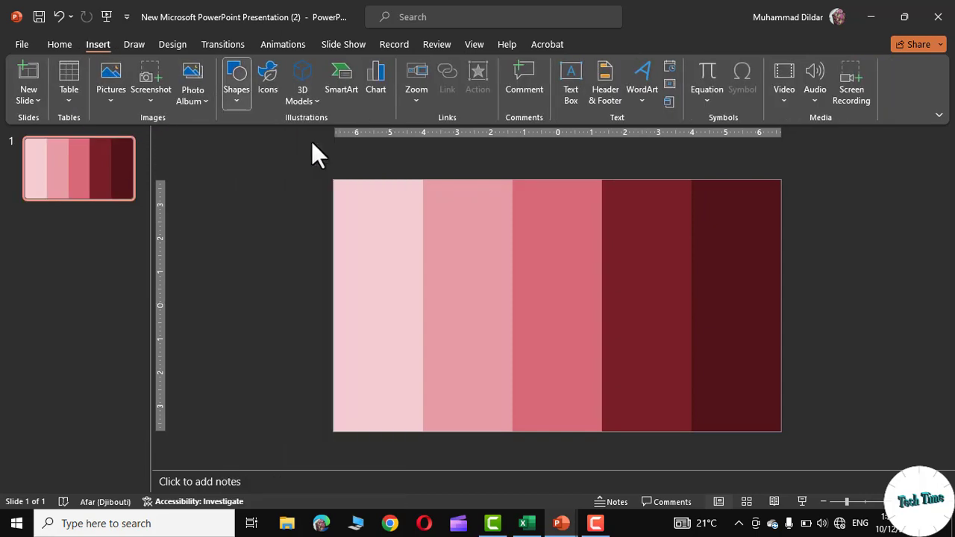
drag(440, 216, 464, 240)
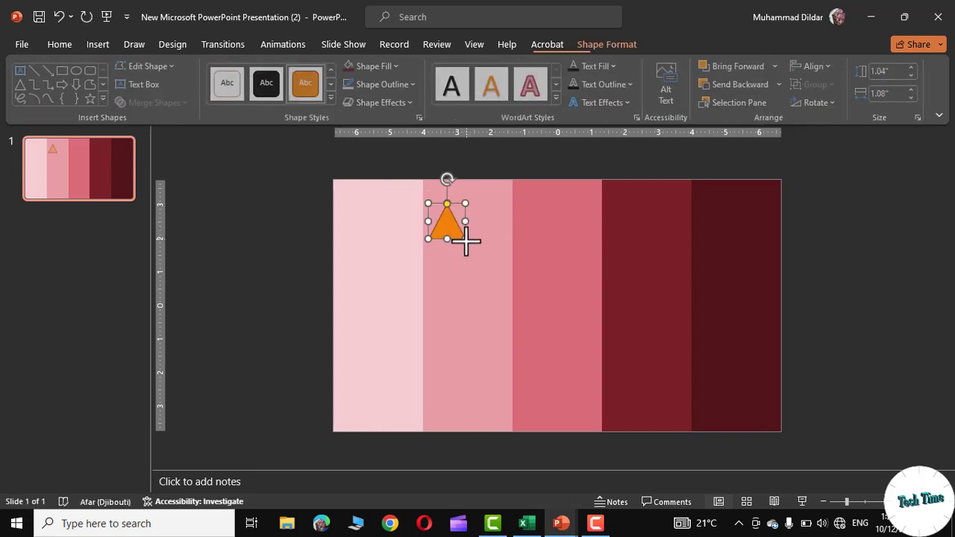
click(393, 84)
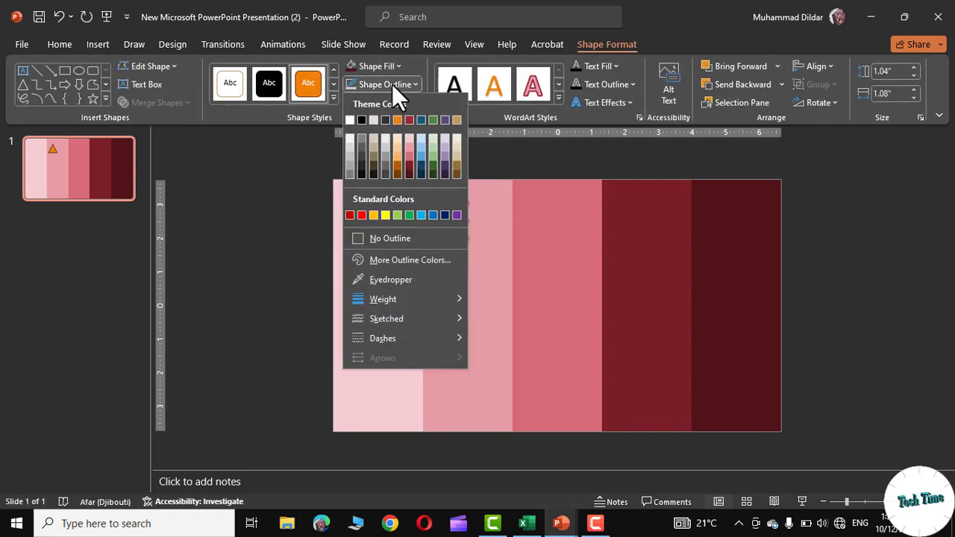
click(381, 239)
- Rotate the triangle to point right from the first stripe's edge, sized 0.85" by 1.4", and fill it with that stripe's lightest red shade
drag(451, 176, 452, 243)
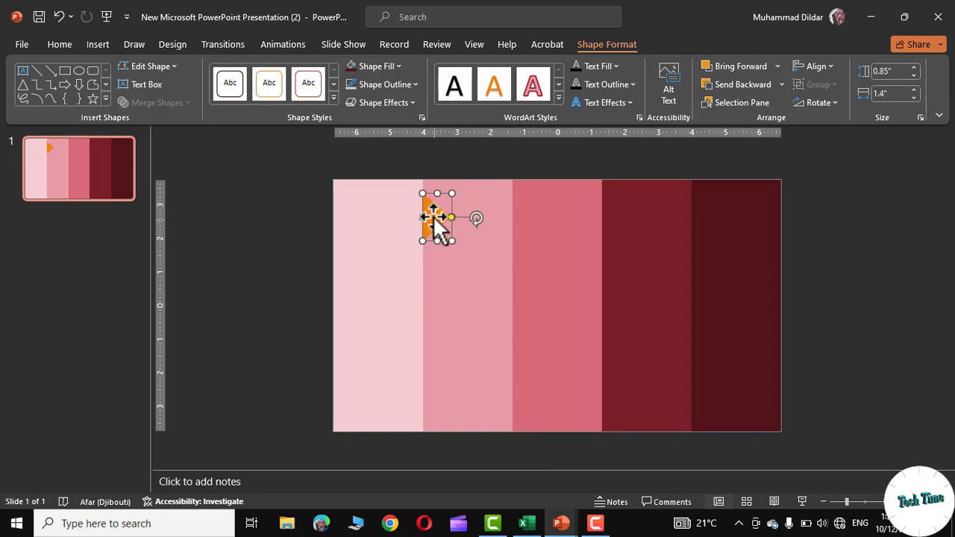
click(385, 65)
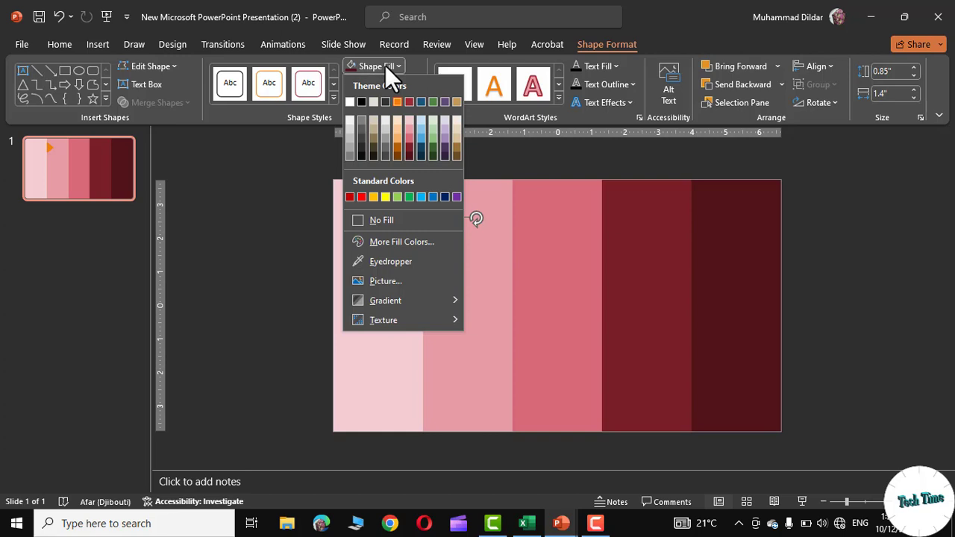
click(407, 118)
click(453, 173)
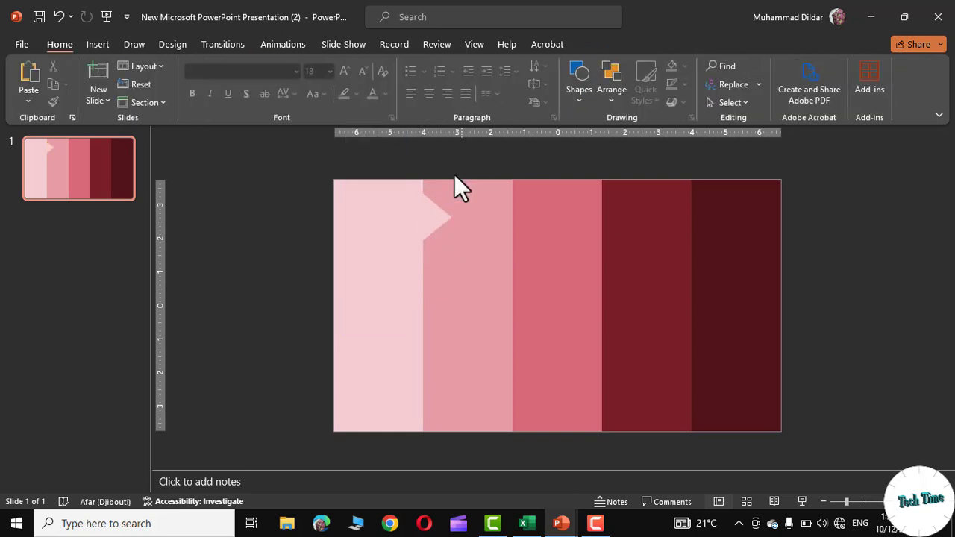
- Duplicate the triangle onto the right edges of the other four stripes at the same height
click(432, 215)
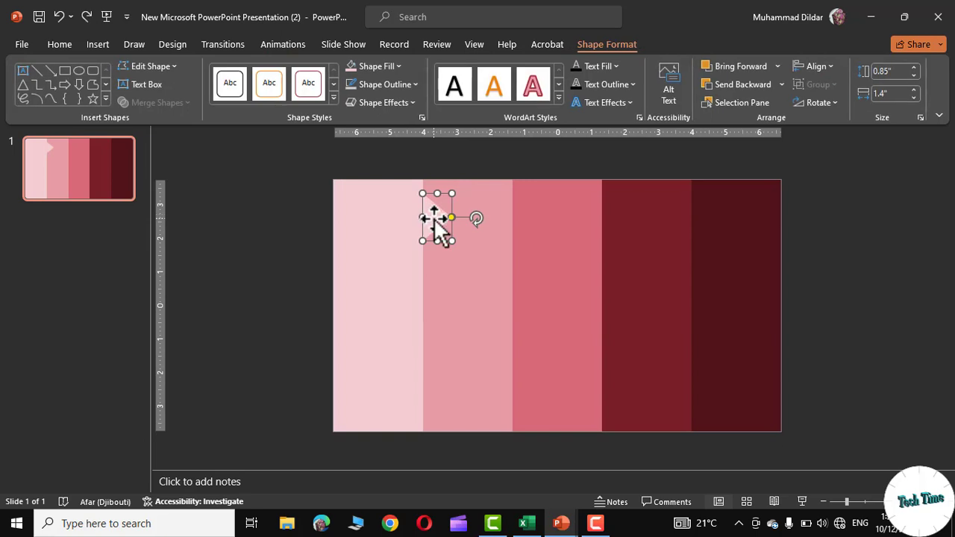
drag(434, 217, 614, 218)
drag(614, 217, 792, 217)
click(886, 324)
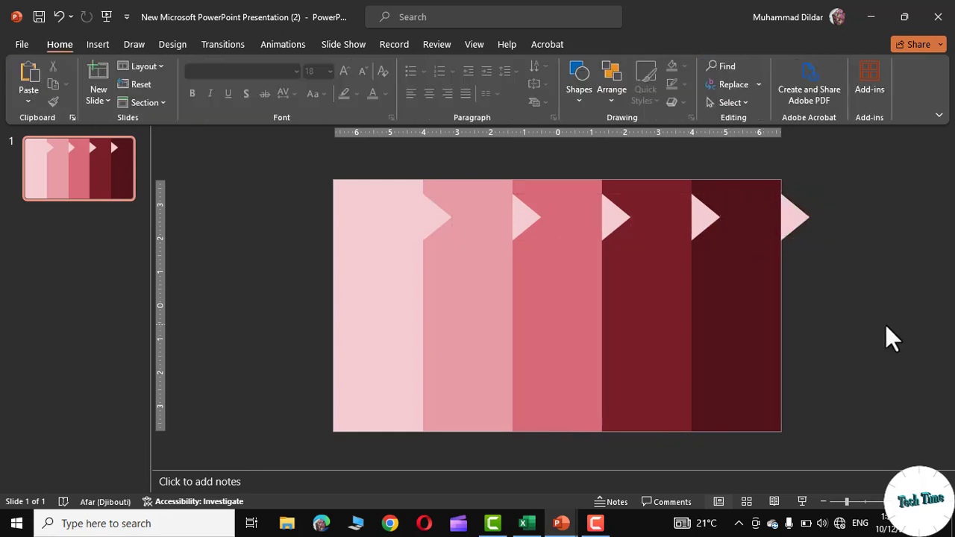
- Recolor the four triangle copies with progressively darker red shades so each matches the stripe it points out from
click(522, 220)
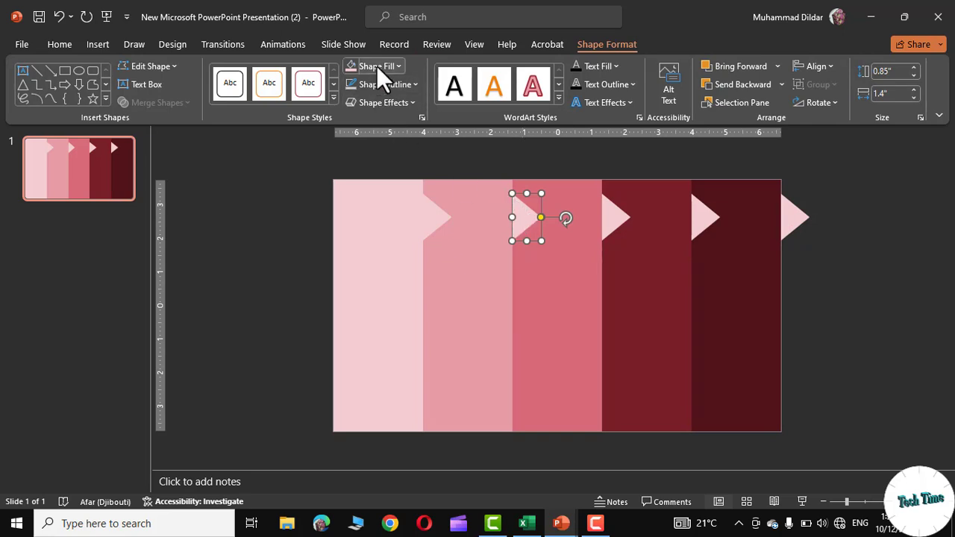
click(376, 65)
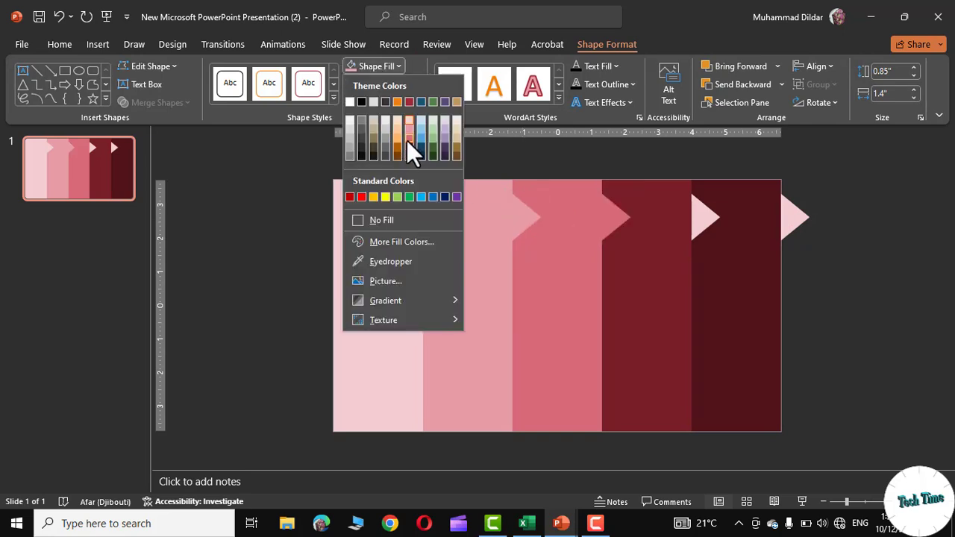
click(407, 140)
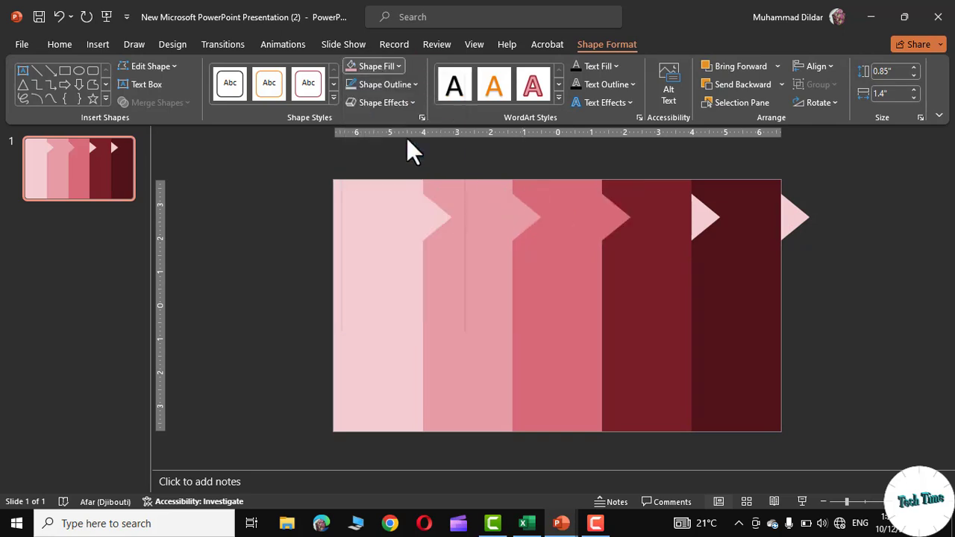
click(693, 223)
click(380, 64)
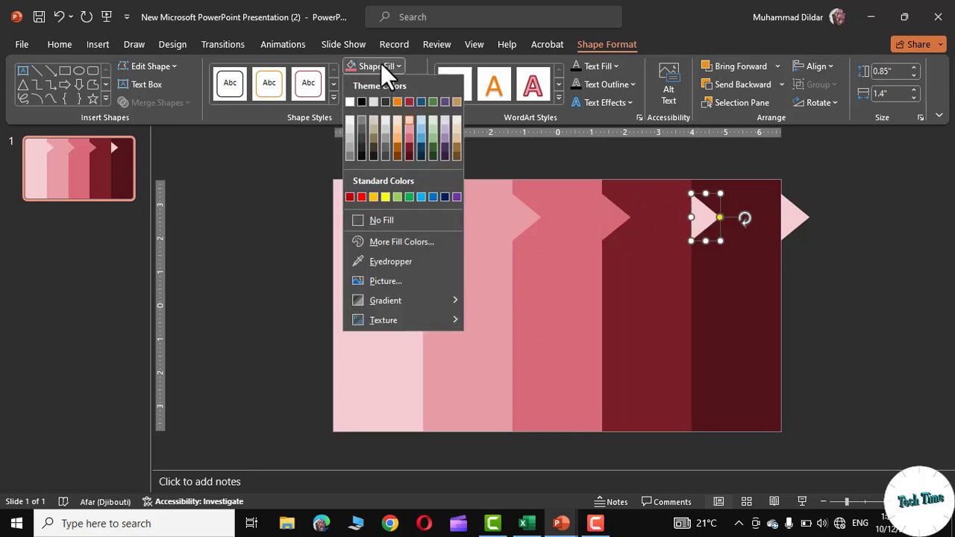
click(408, 143)
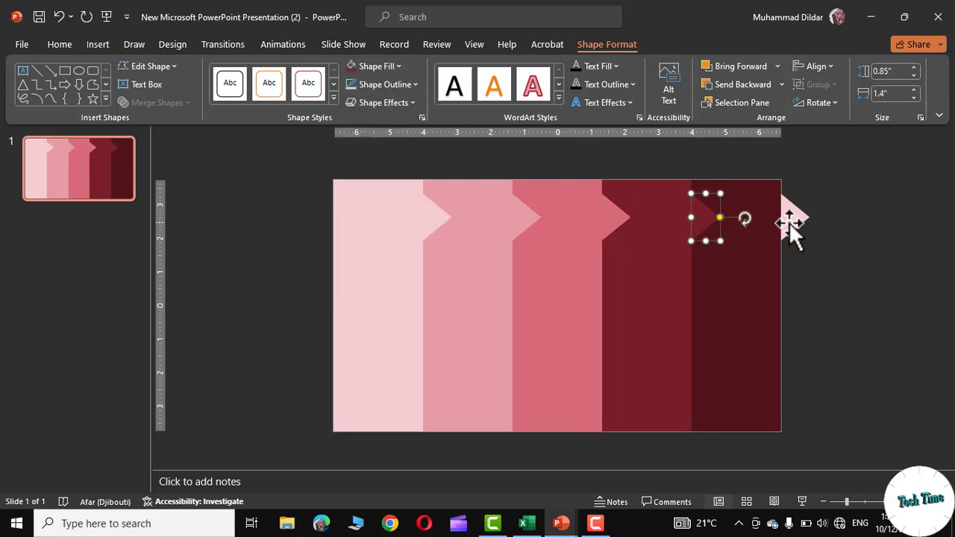
click(789, 224)
click(376, 65)
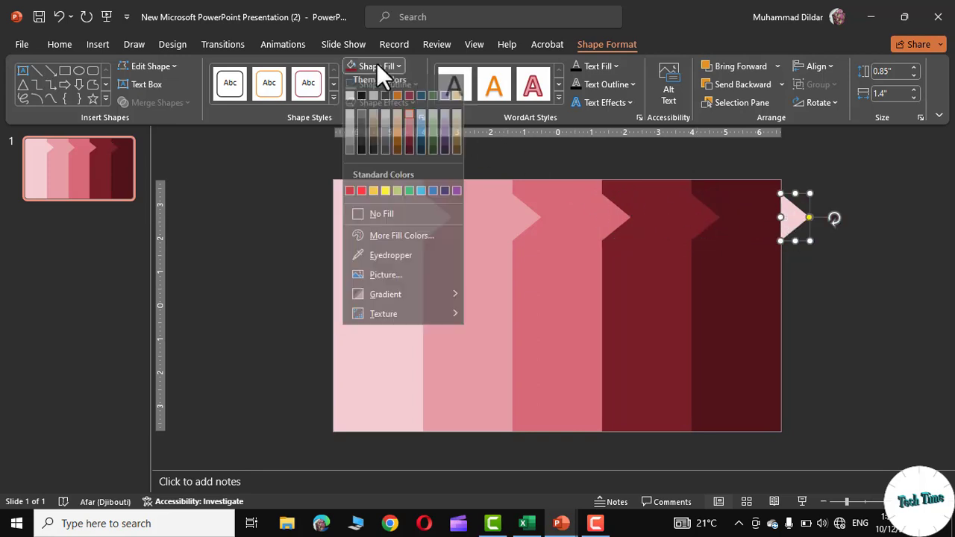
click(406, 155)
key(Escape)
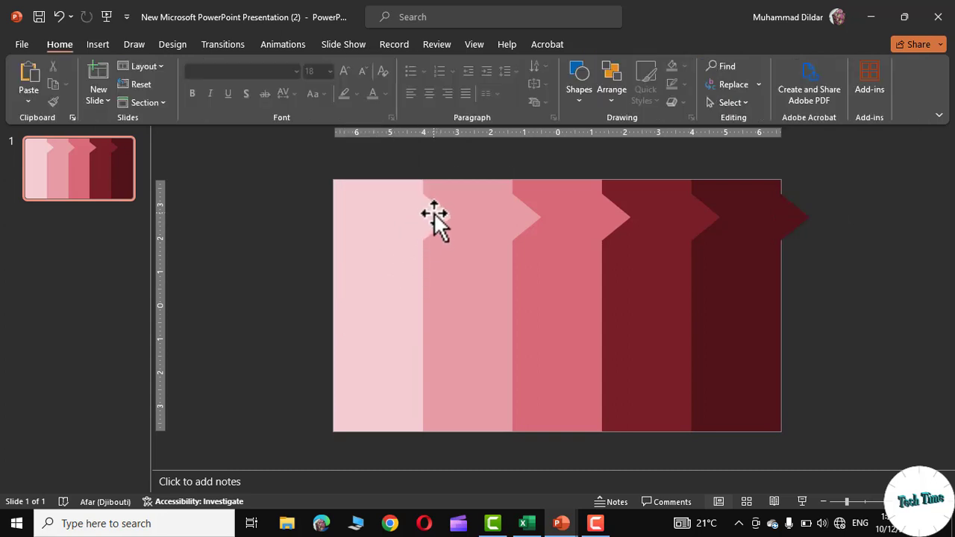
- Merge the lightest triangle and the first stripe into one shape with Union
click(435, 215)
shift+click(380, 227)
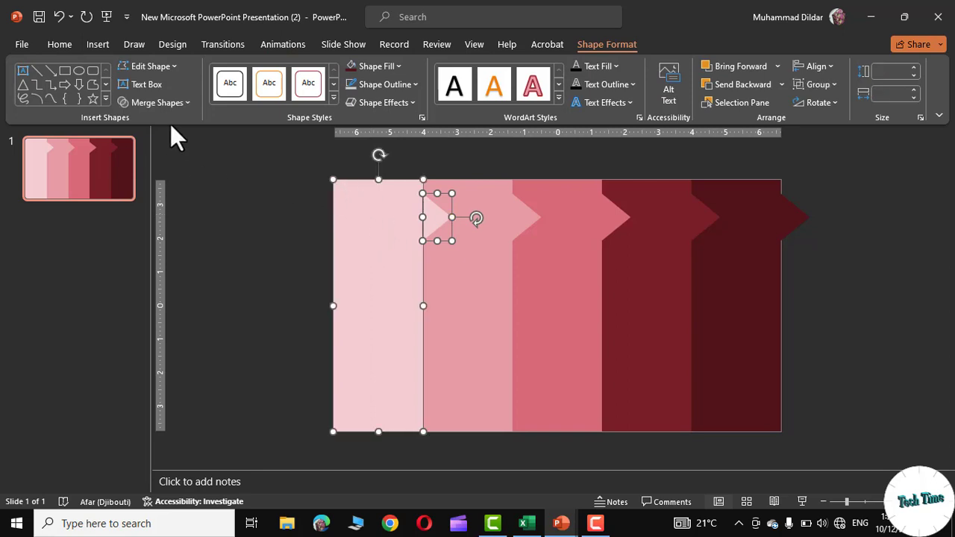
click(178, 102)
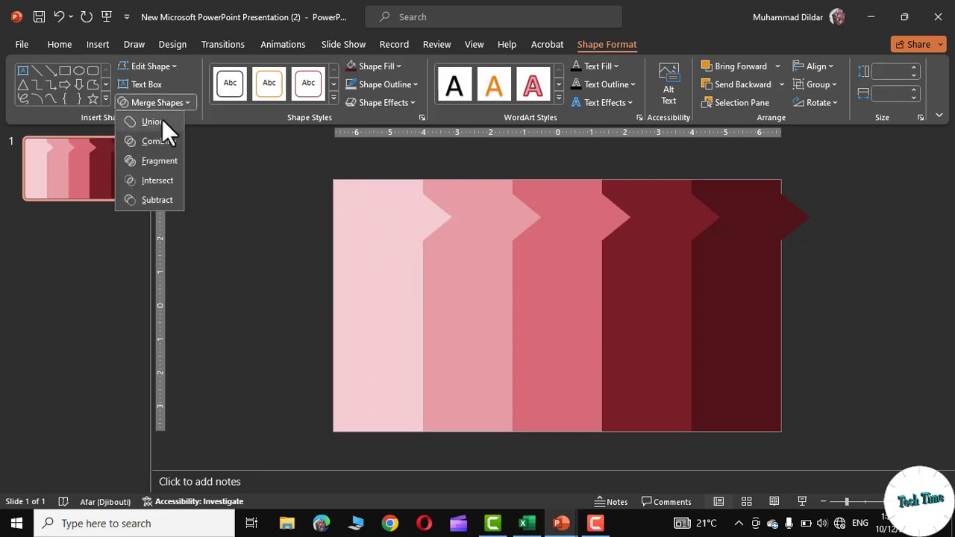
click(162, 121)
- Merge each of the remaining four triangles with its same-colored stripe using Union
click(526, 216)
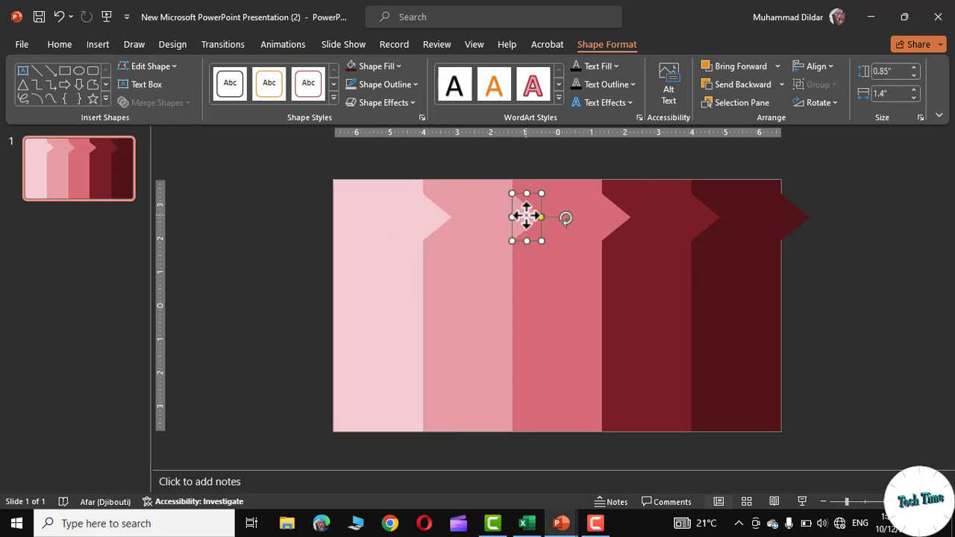
shift+click(475, 219)
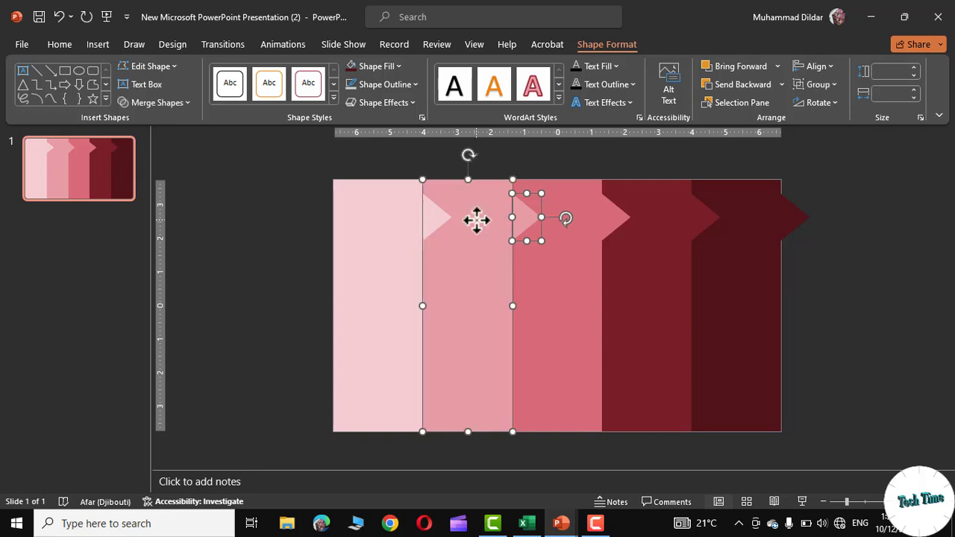
click(157, 102)
click(164, 122)
click(624, 219)
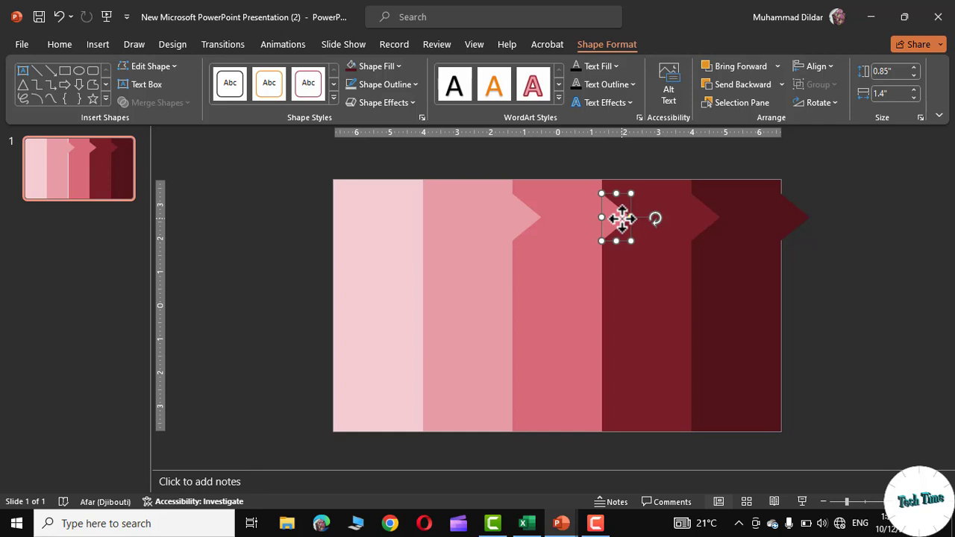
shift+click(570, 217)
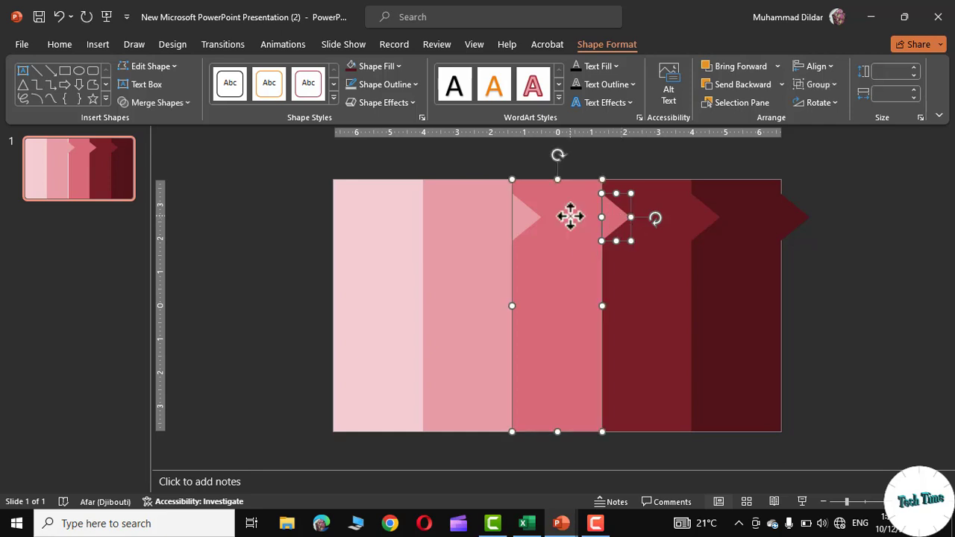
key(ctrl+y)
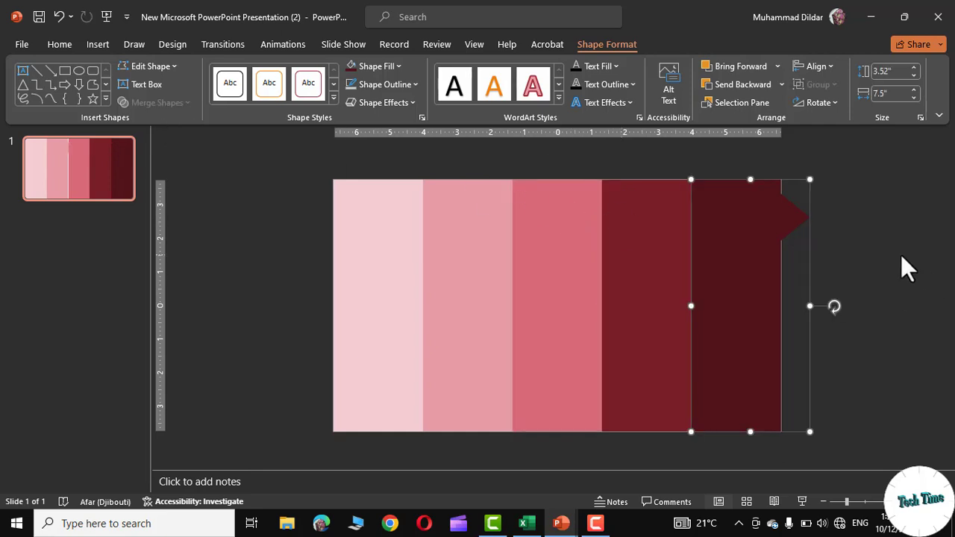
click(899, 254)
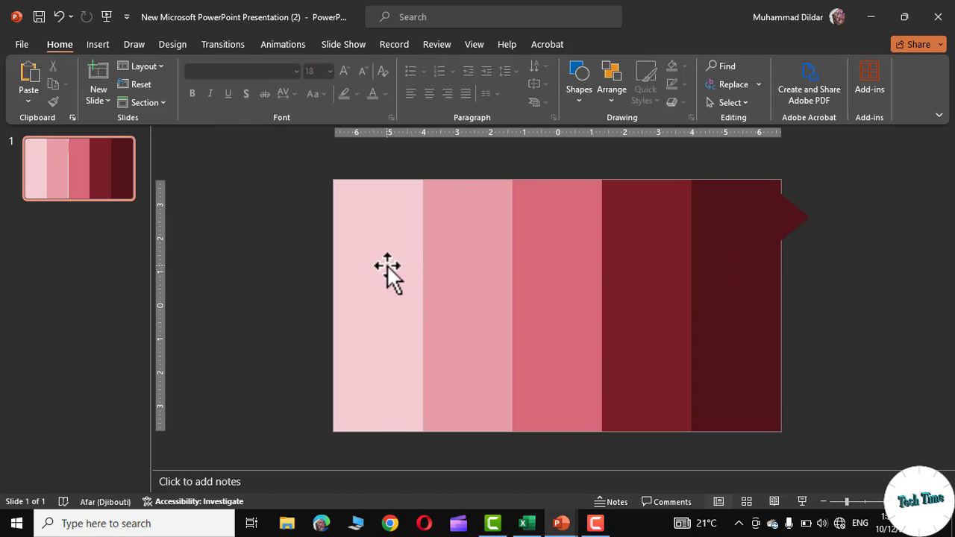
drag(387, 263, 365, 261)
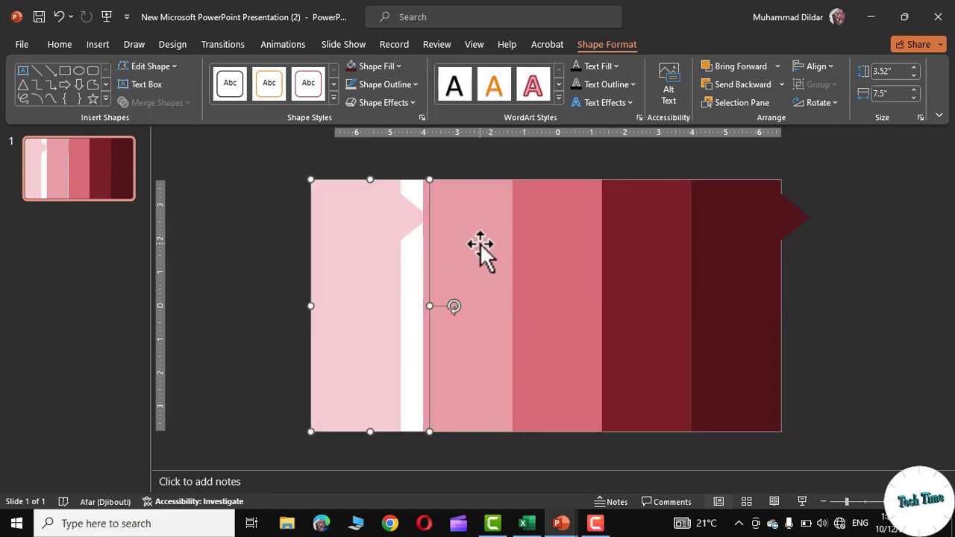
key(ctrl+z)
click(883, 306)
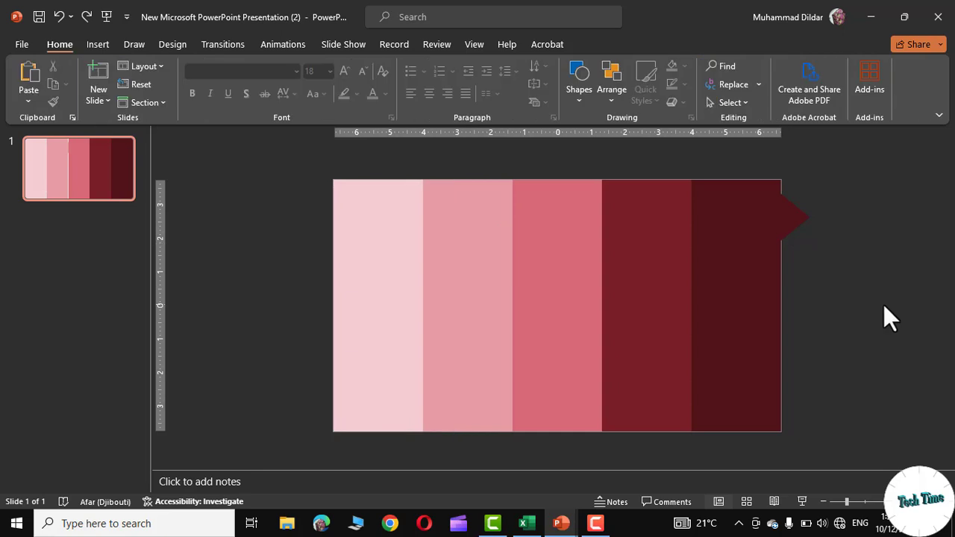
- Send the merged stripes to the back one after another, from first to fifth, so each arrow tip overlaps the next stripe
click(390, 255)
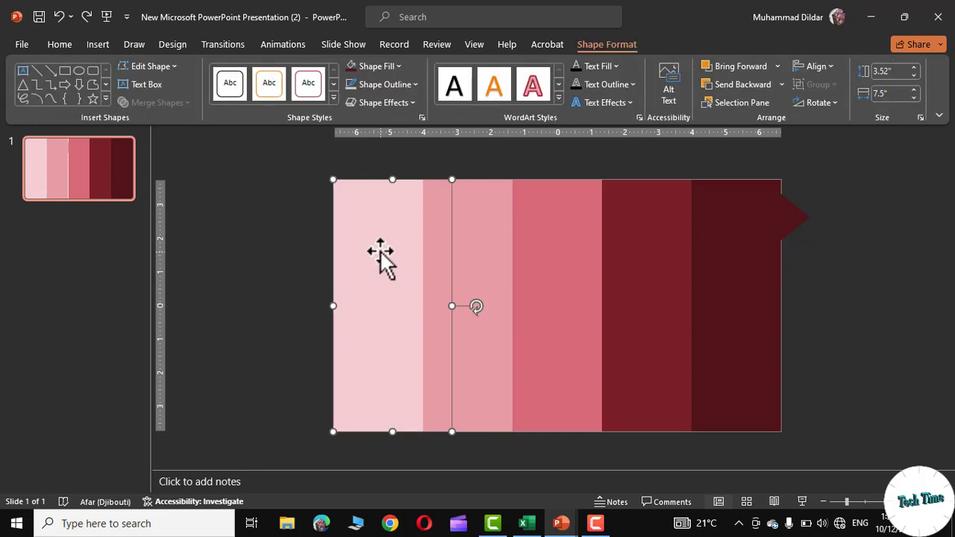
right_click(379, 248)
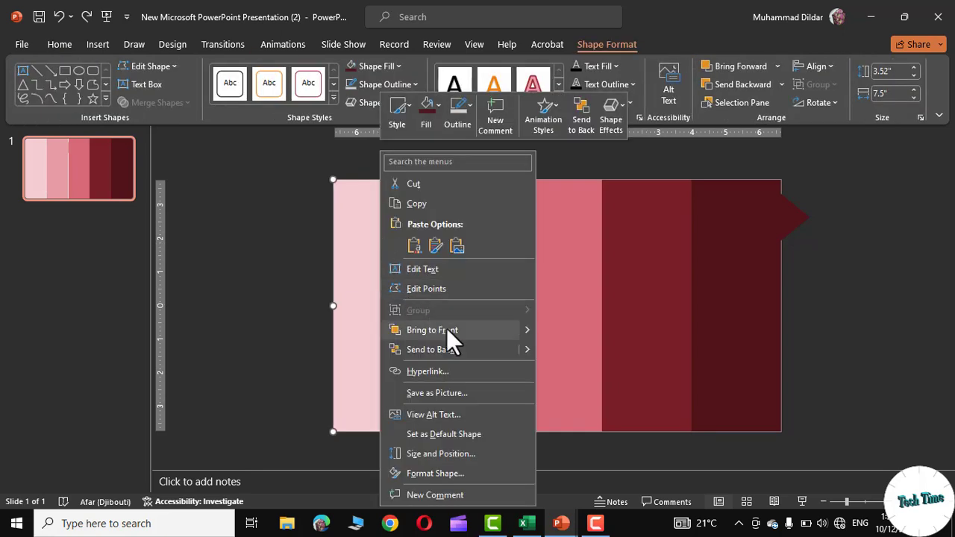
mouse_move(524, 347)
click(575, 350)
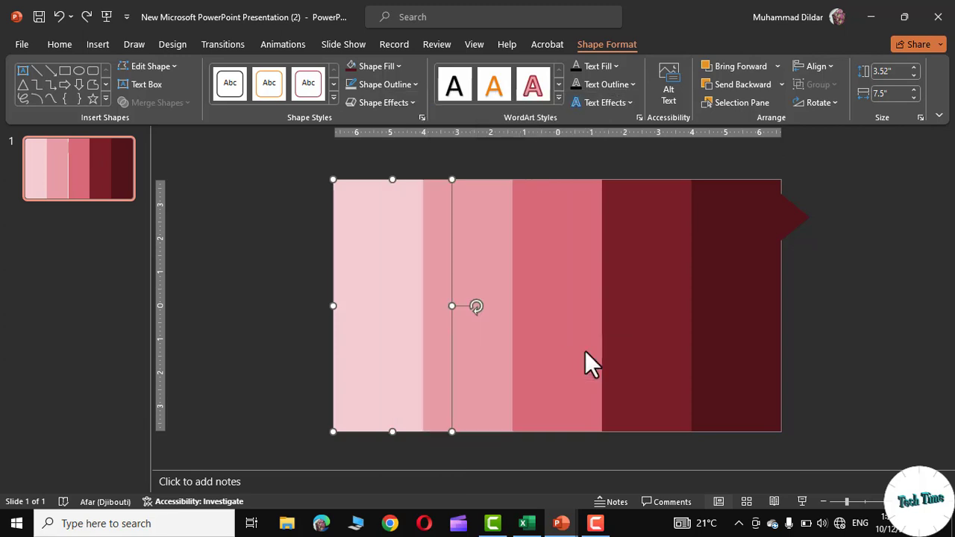
click(469, 238)
right_click(470, 239)
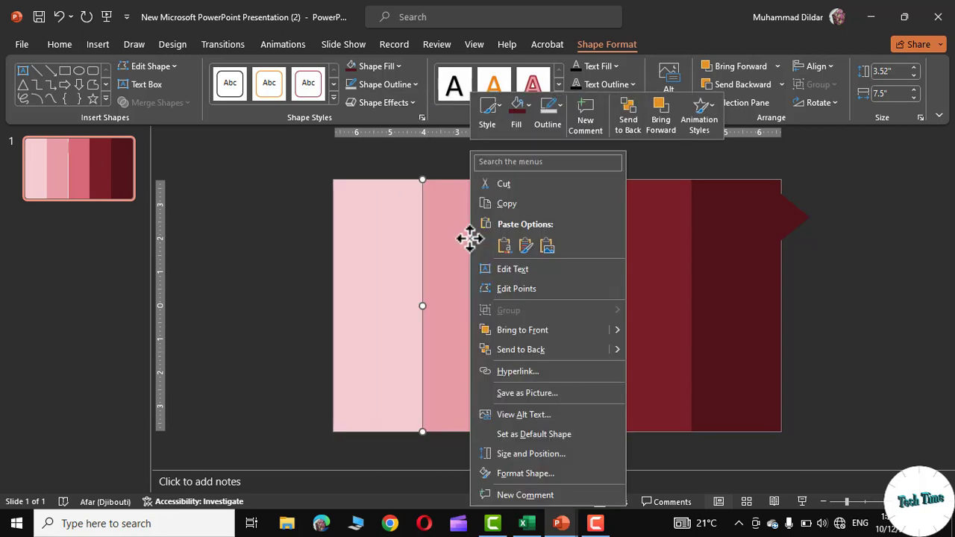
mouse_move(567, 350)
click(676, 352)
click(567, 233)
right_click(567, 233)
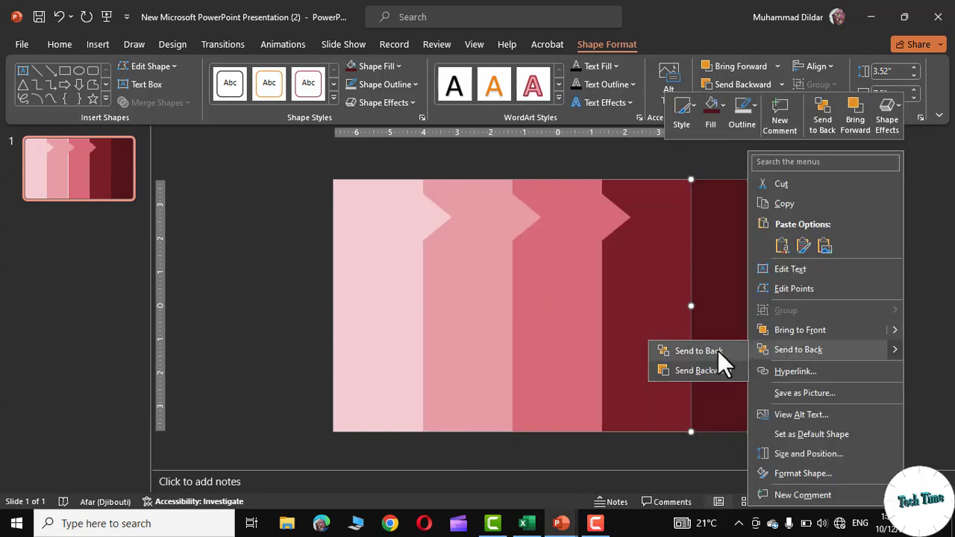
click(718, 350)
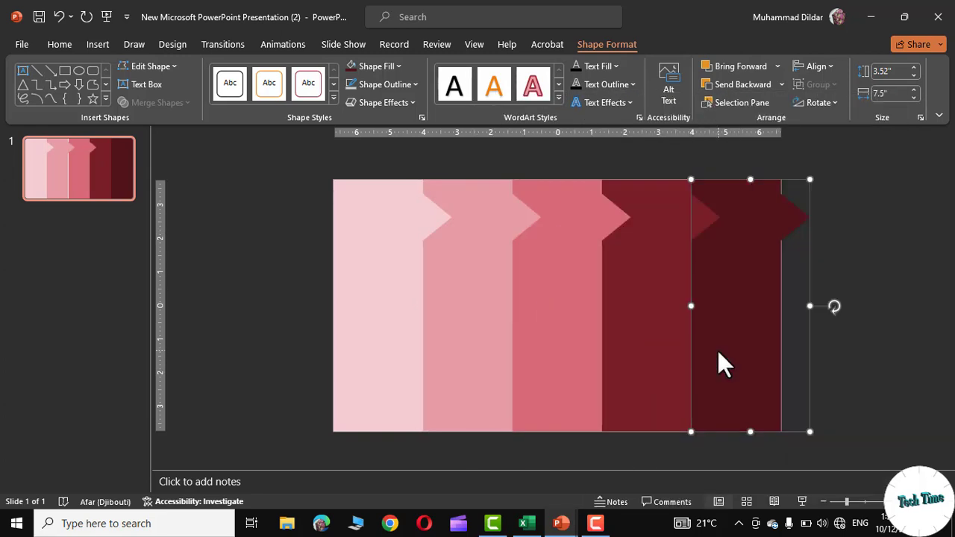
- Select all five merged stripes and apply the outer shadow preset that is offset to the right
click(893, 265)
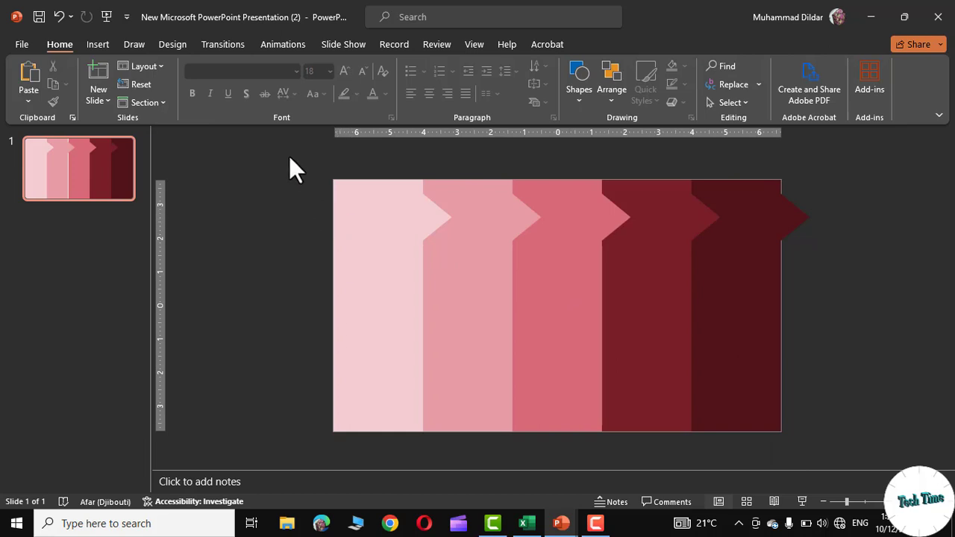
drag(283, 154, 841, 456)
right_click(665, 223)
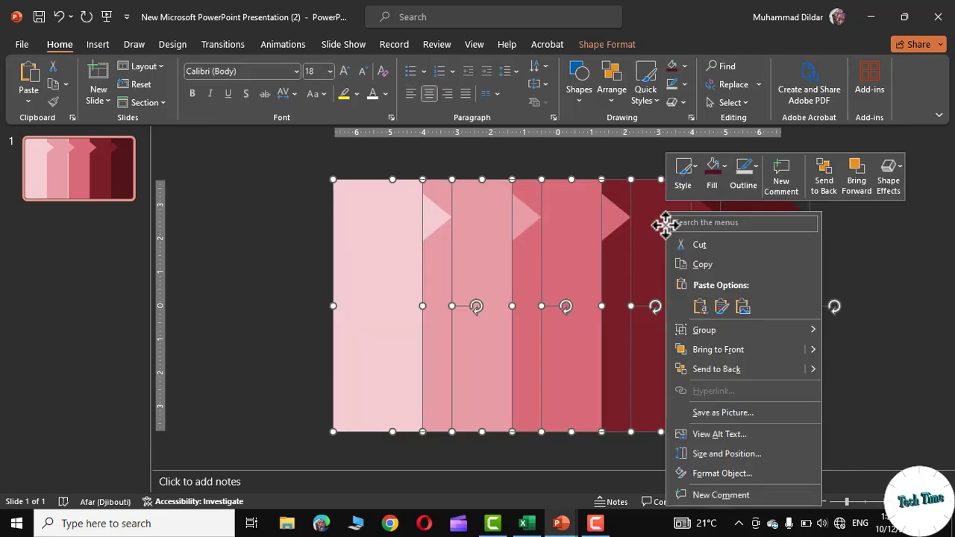
click(722, 472)
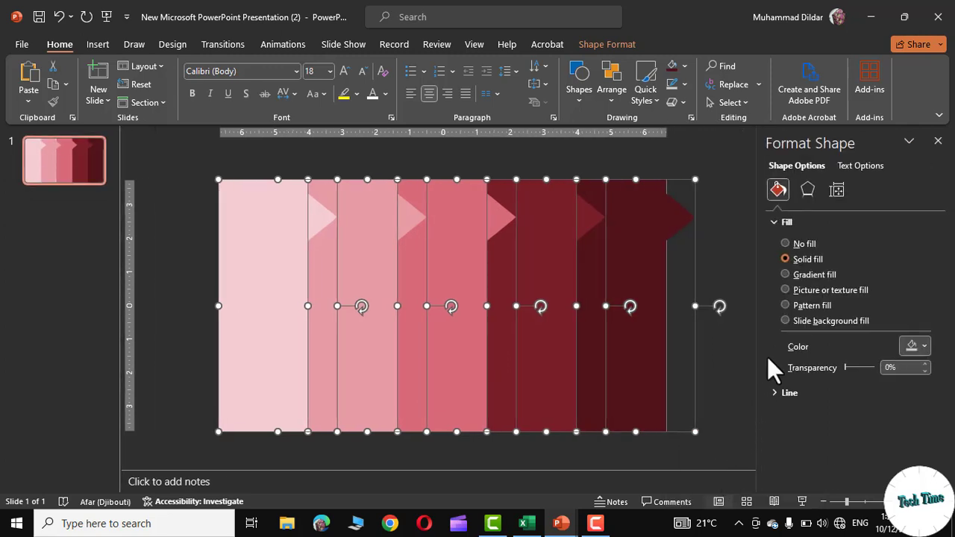
click(808, 189)
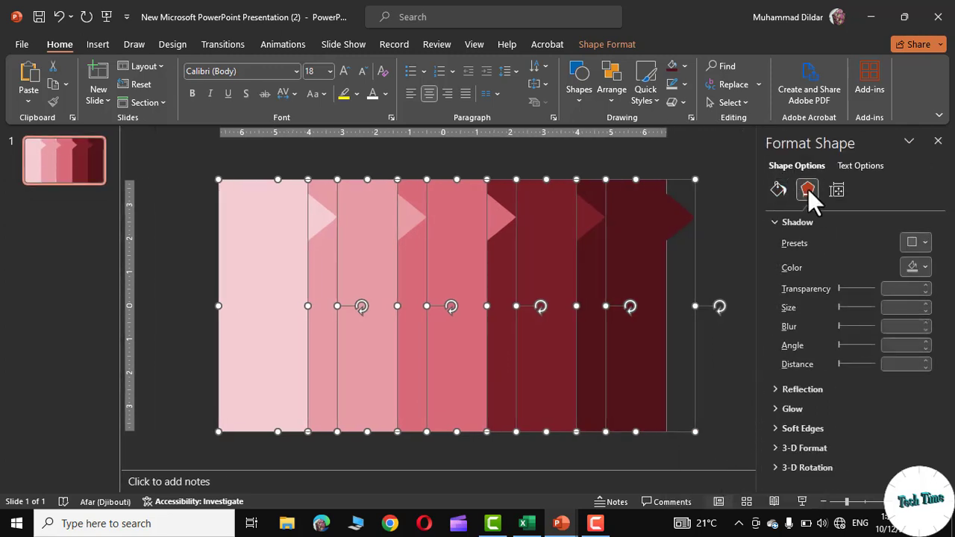
click(776, 222)
click(773, 221)
click(923, 244)
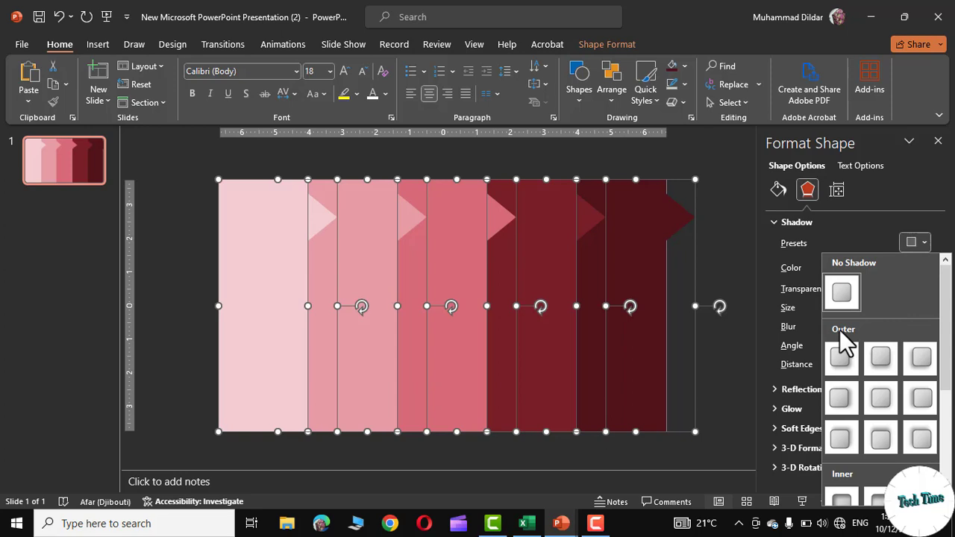
click(842, 396)
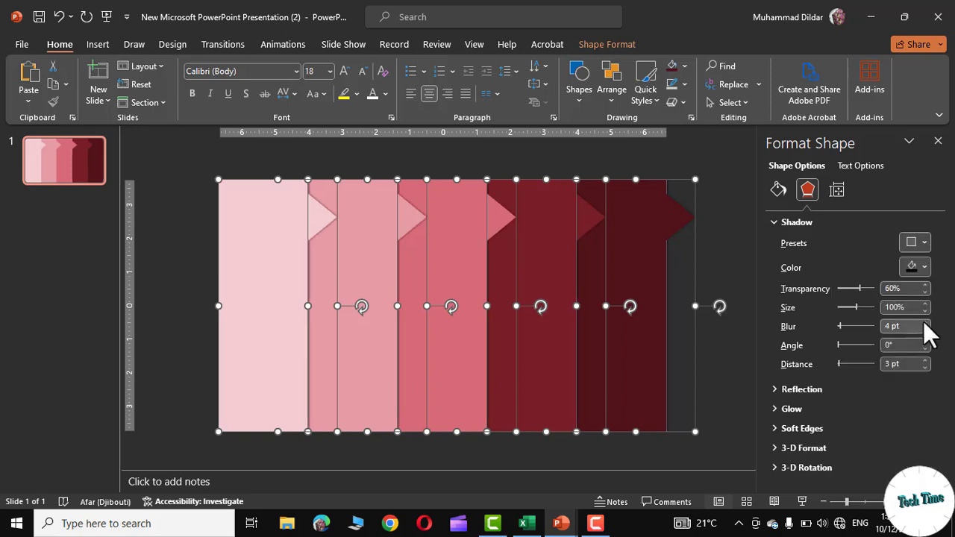
- Set the stripes' shadow to 6 pt blur, 6 pt distance and 58% transparency
double_click(924, 322)
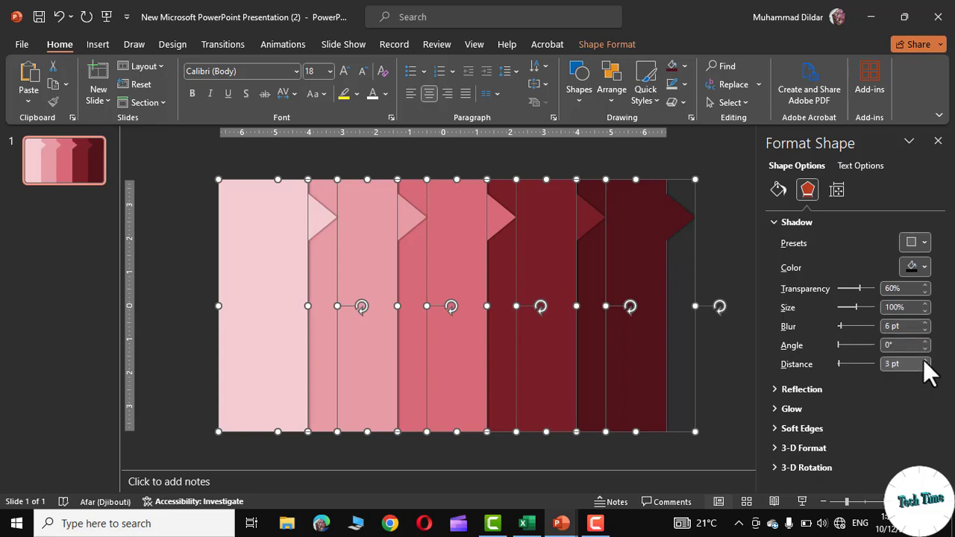
click(925, 360)
click(925, 361)
click(925, 361)
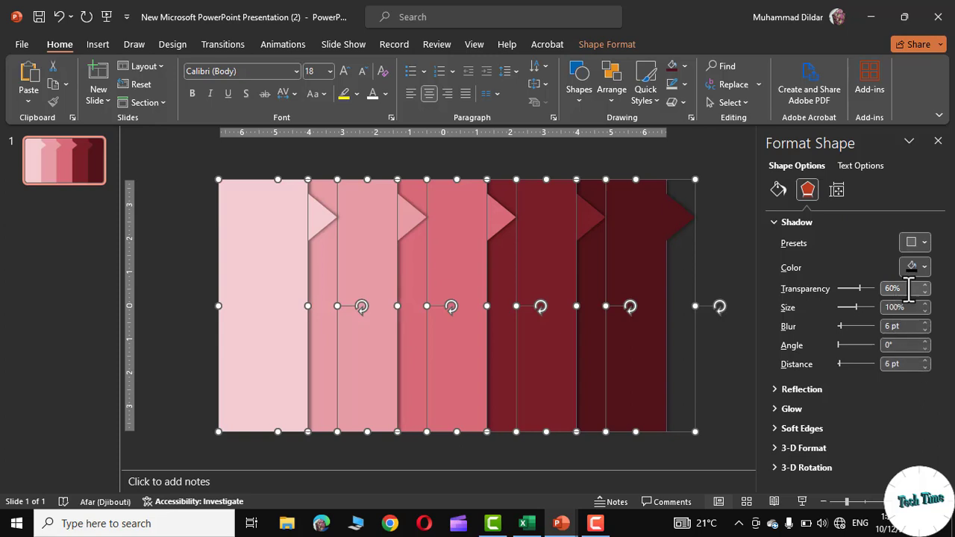
click(925, 292)
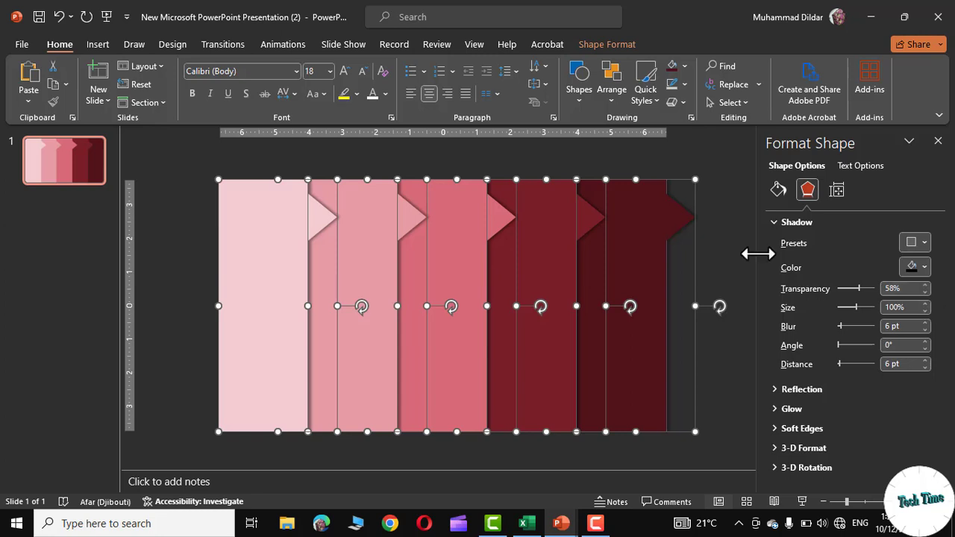
click(721, 232)
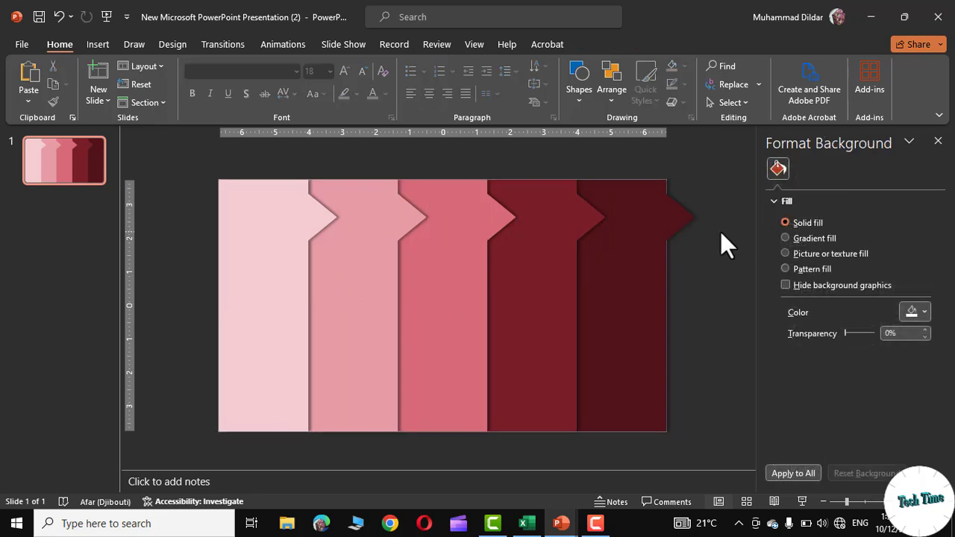
click(938, 141)
- Add a text box near the top of the first stripe containing the letter "A"
click(96, 44)
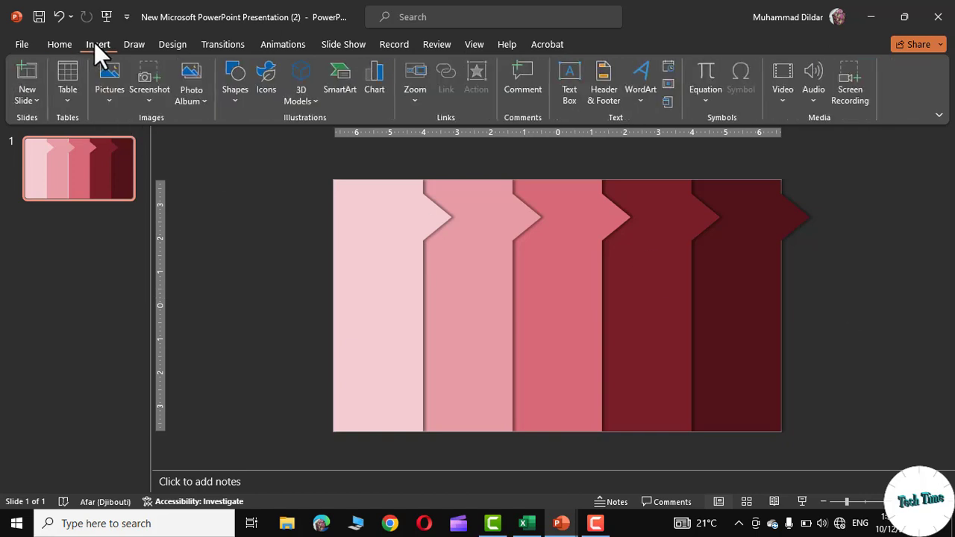
click(238, 100)
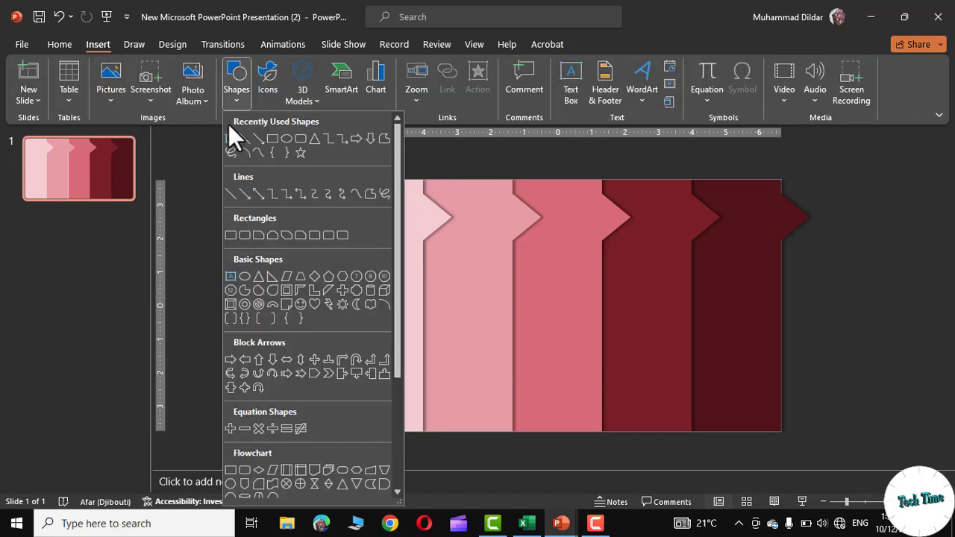
click(233, 153)
drag(348, 207, 409, 239)
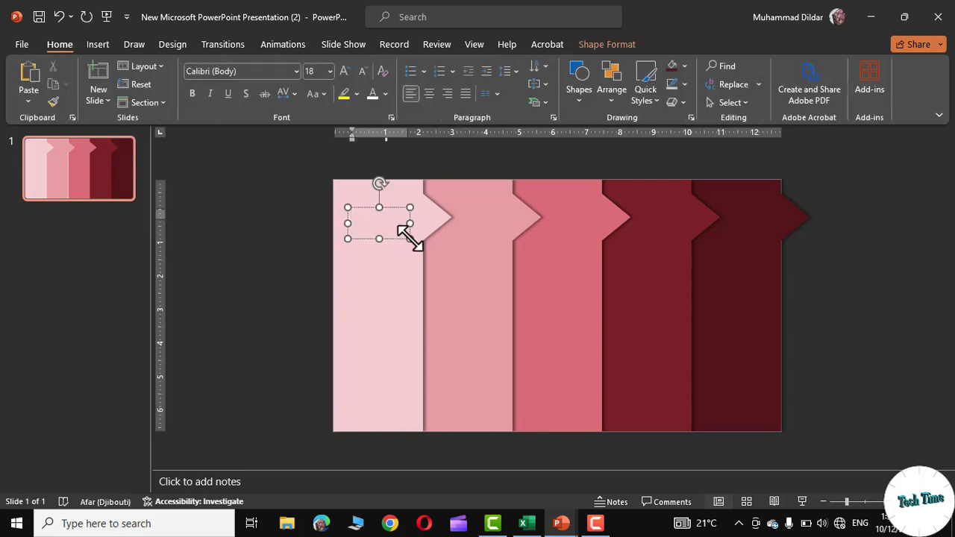
text(A)
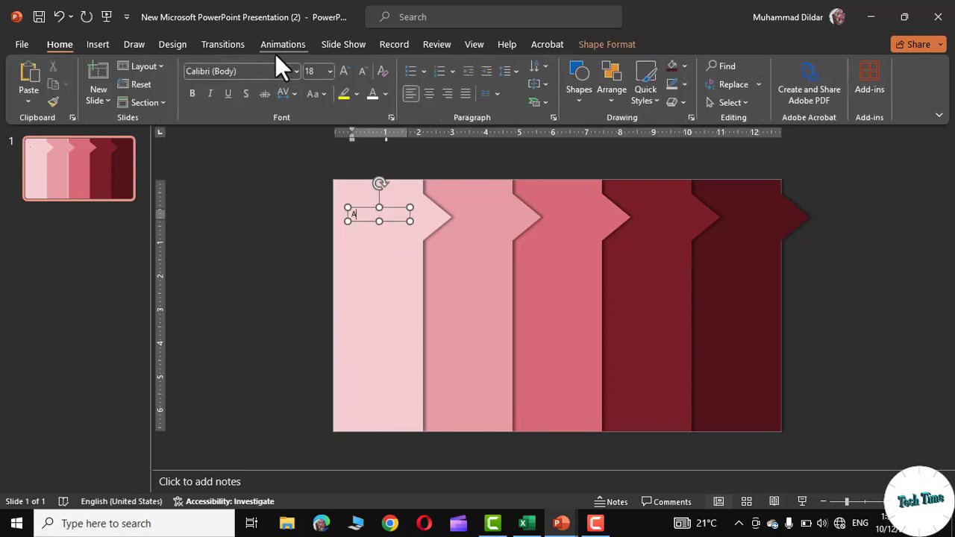
- Format the letter A in Montserrat Black at size 88
click(297, 70)
drag(386, 93, 405, 296)
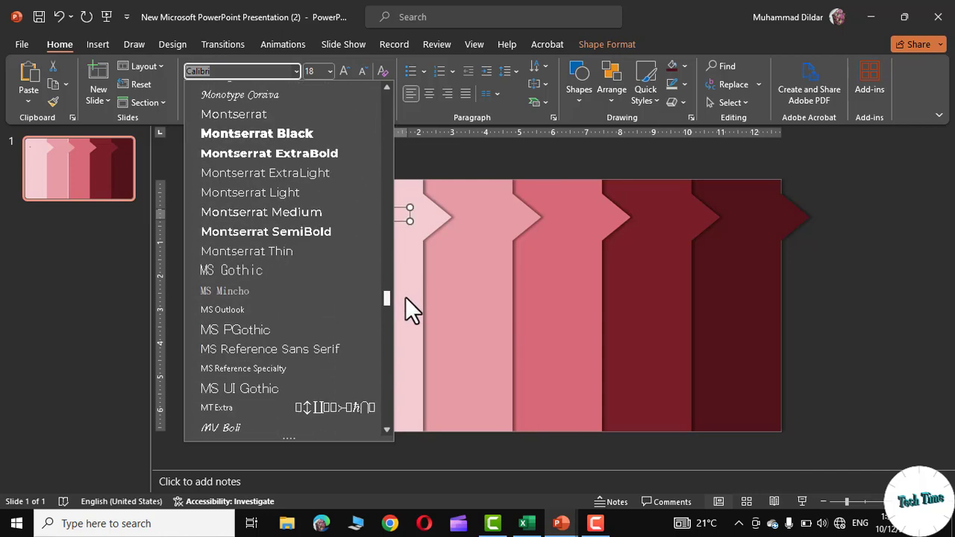
click(279, 134)
click(345, 70)
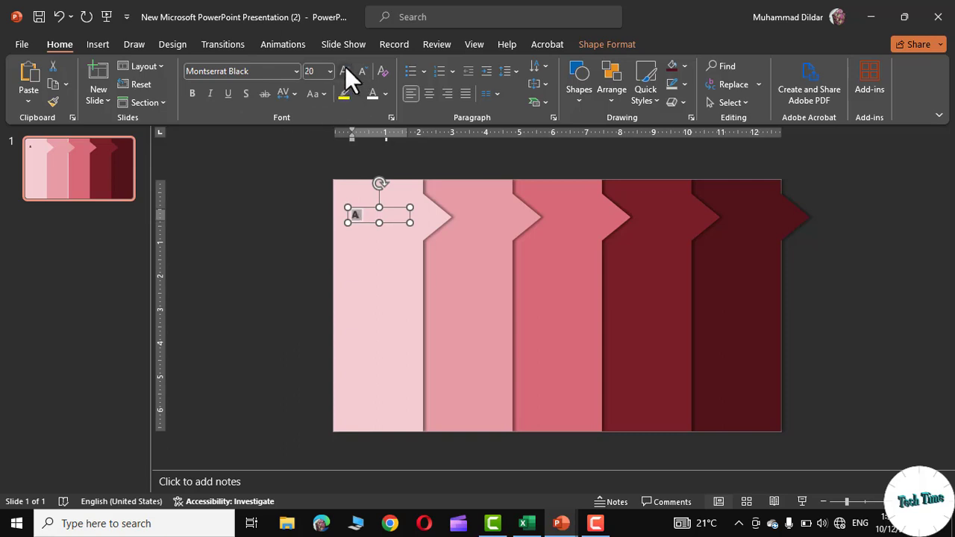
click(345, 70)
click(345, 69)
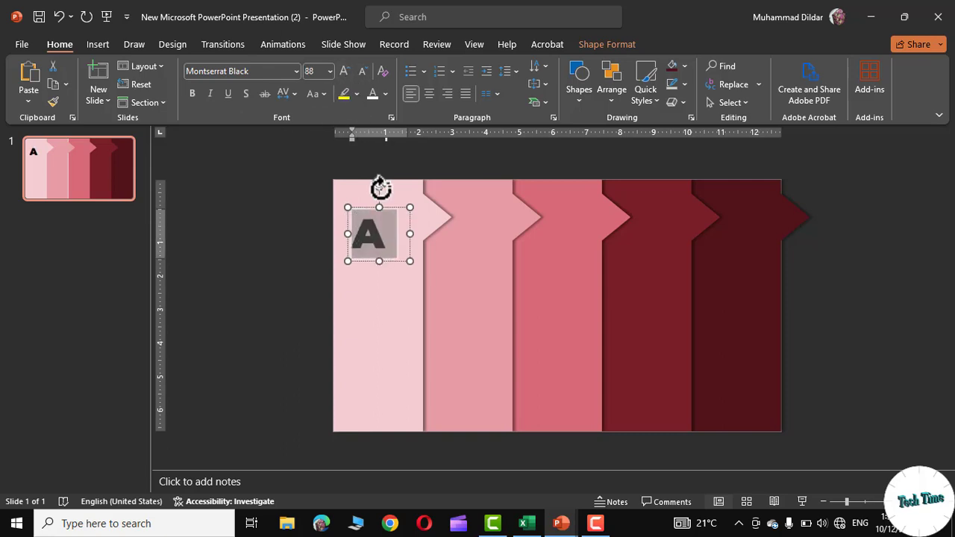
- Move the letter A level with the first arrow tip and copy it onto the other four stripes
mouse_move(396, 207)
mouse_down()
mouse_move(392, 188)
mouse_move(405, 194)
mouse_up()
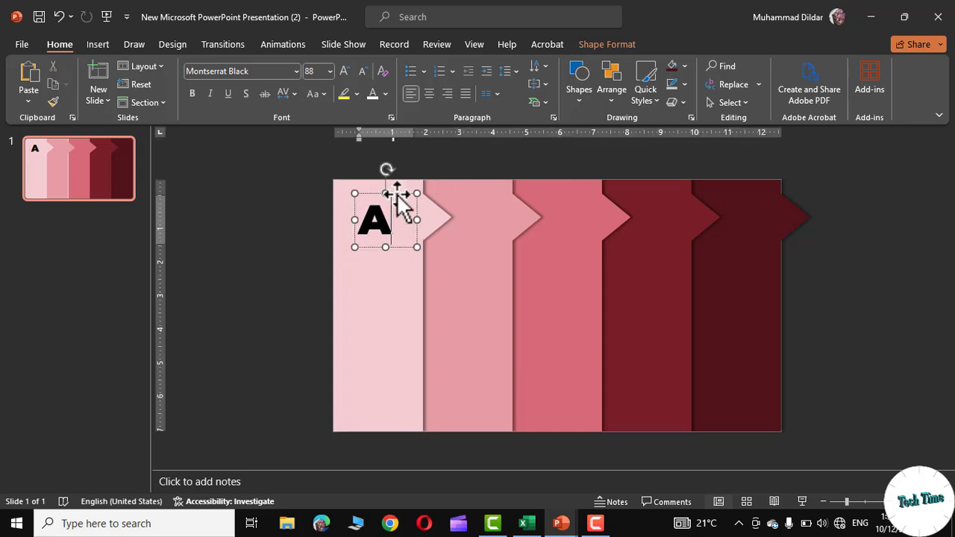
click(395, 196)
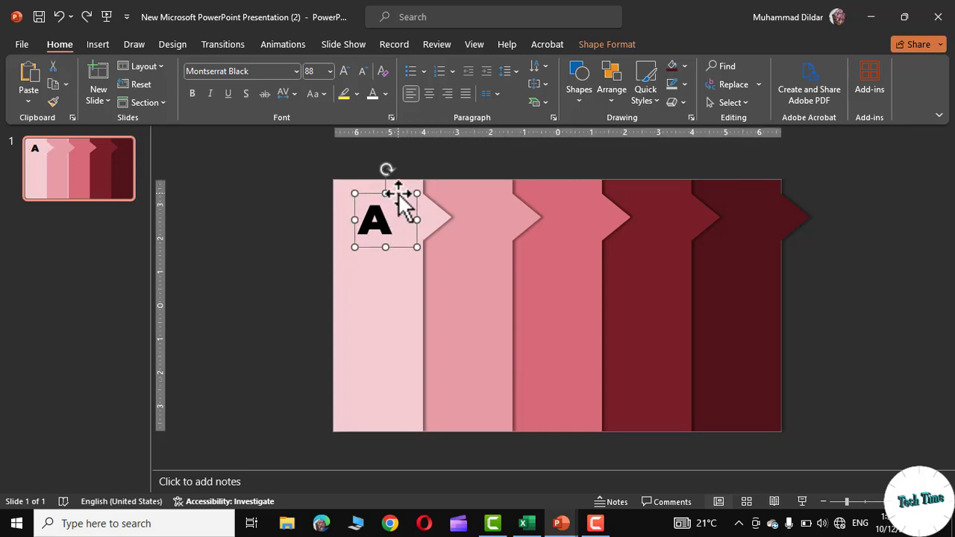
drag(394, 192, 507, 205)
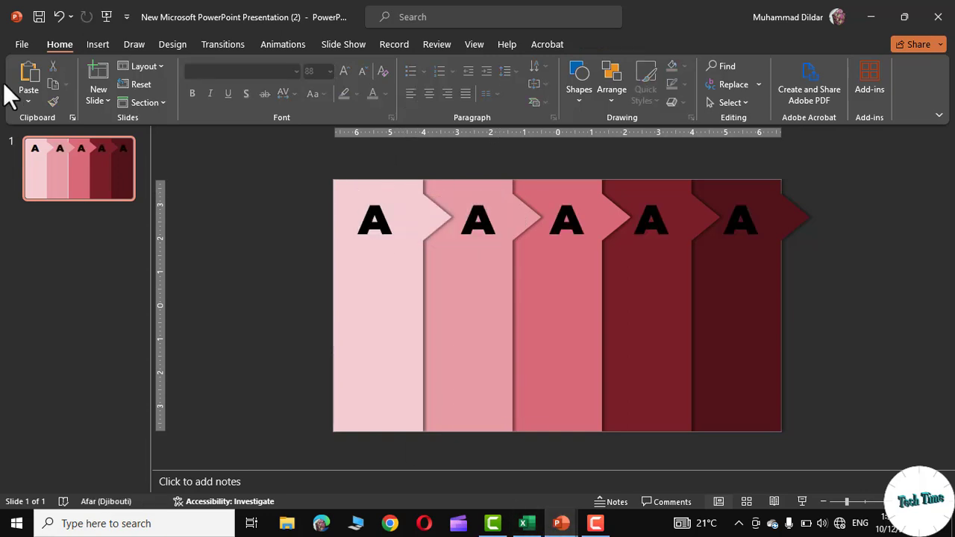
- Add a text box below the first A, fill it using =lorem(1), and trim the text to end at "Maecenas porttitor"
click(98, 44)
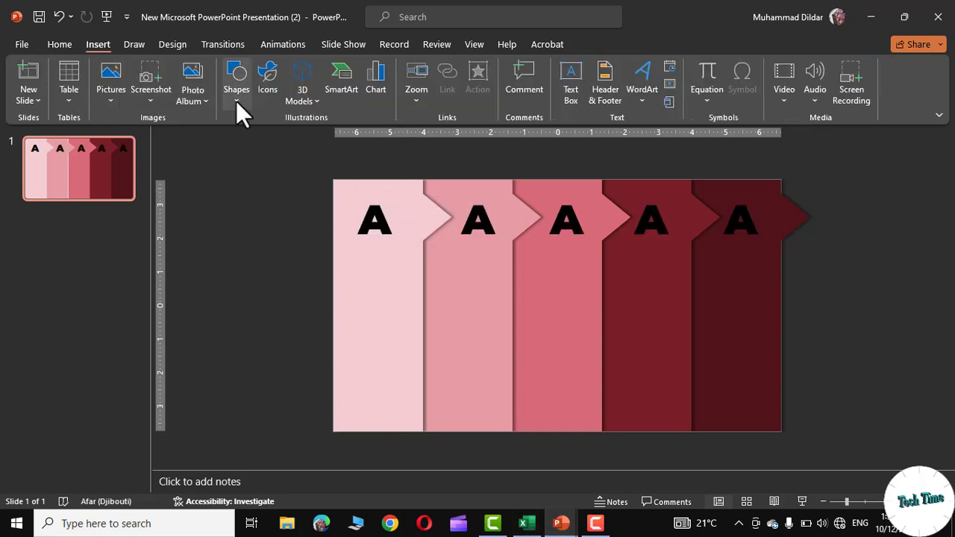
click(235, 88)
click(240, 146)
drag(347, 255, 409, 308)
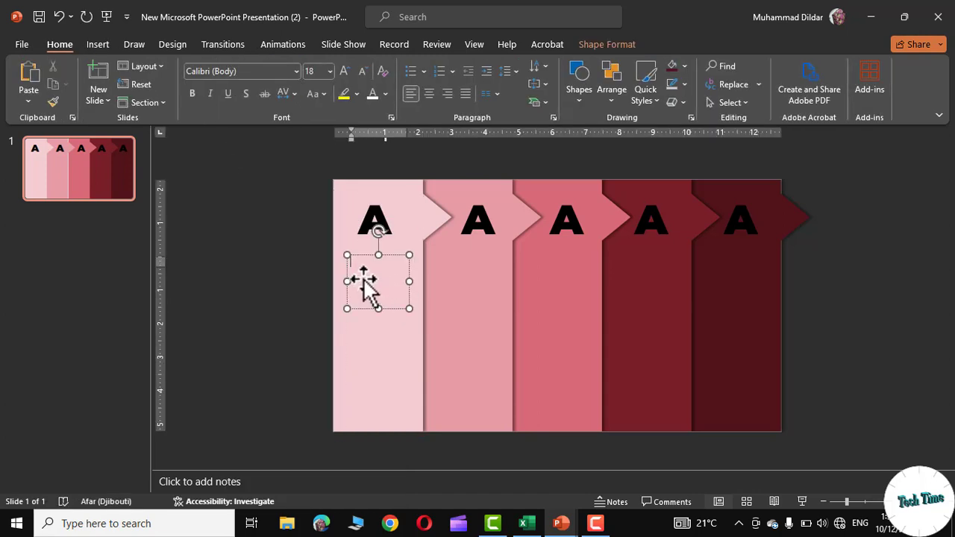
text(=lorem)
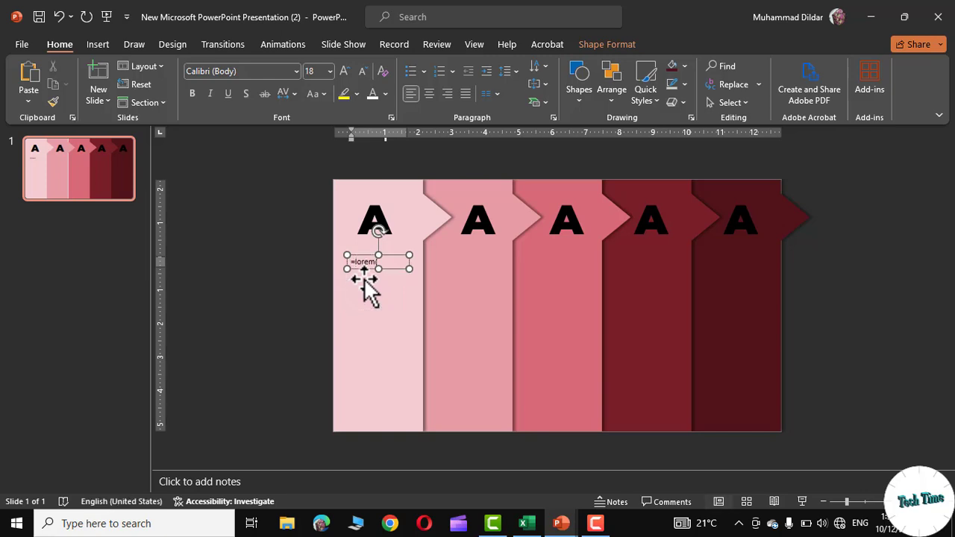
text((1))
key(Return)
drag(389, 422, 357, 287)
key(BackSpace)
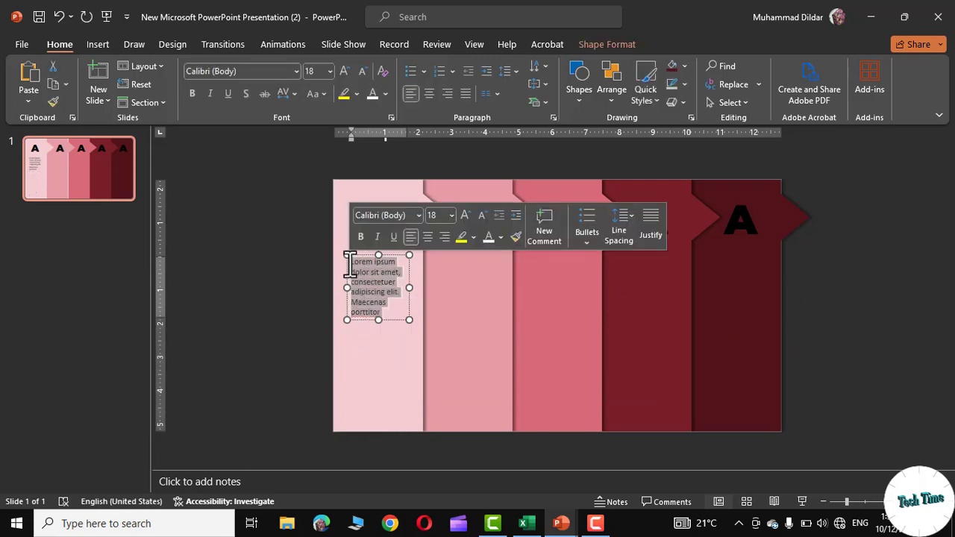
- Set the placeholder paragraph's font to Montserrat Medium and align its text to the left
click(294, 70)
drag(387, 105, 395, 304)
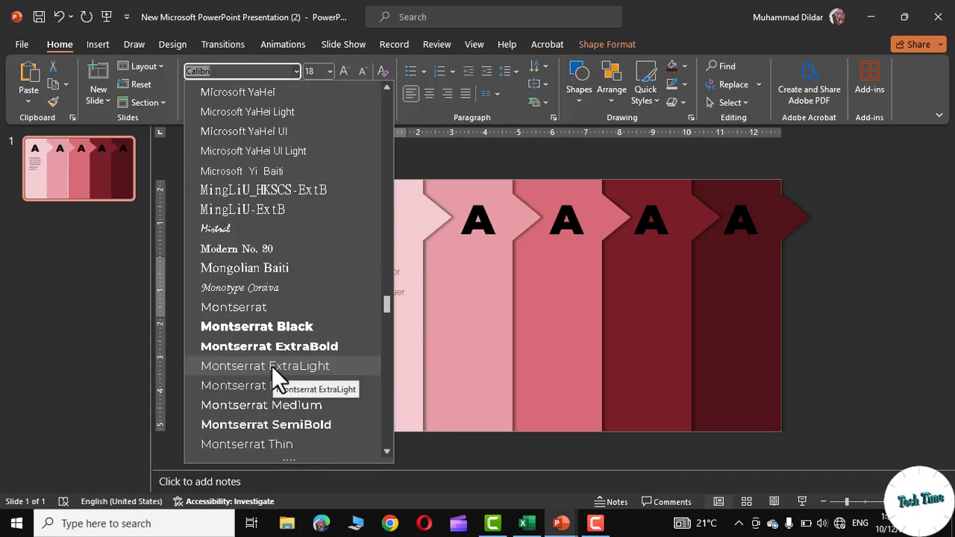
click(280, 407)
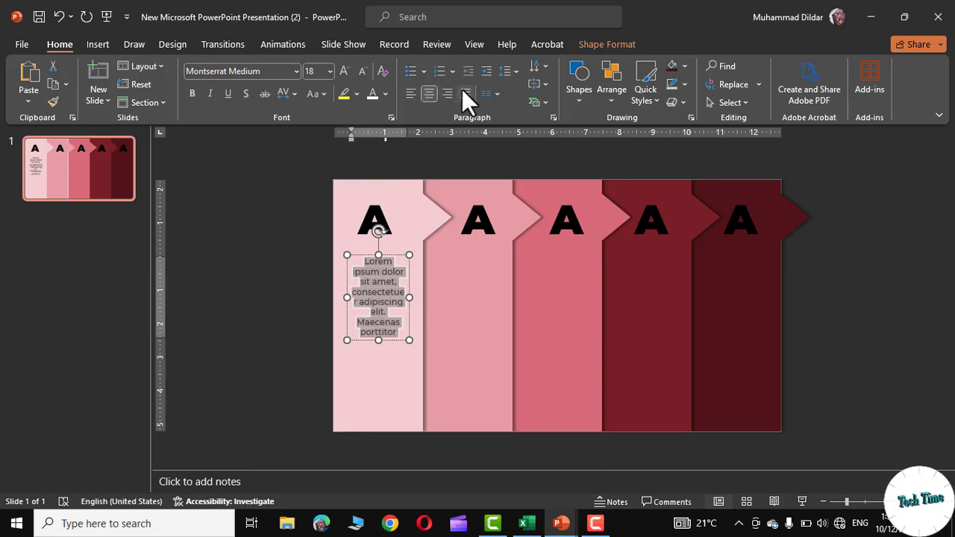
click(464, 93)
- Copy the first stripe's placeholder paragraph below the letters on the other four stripes
click(876, 287)
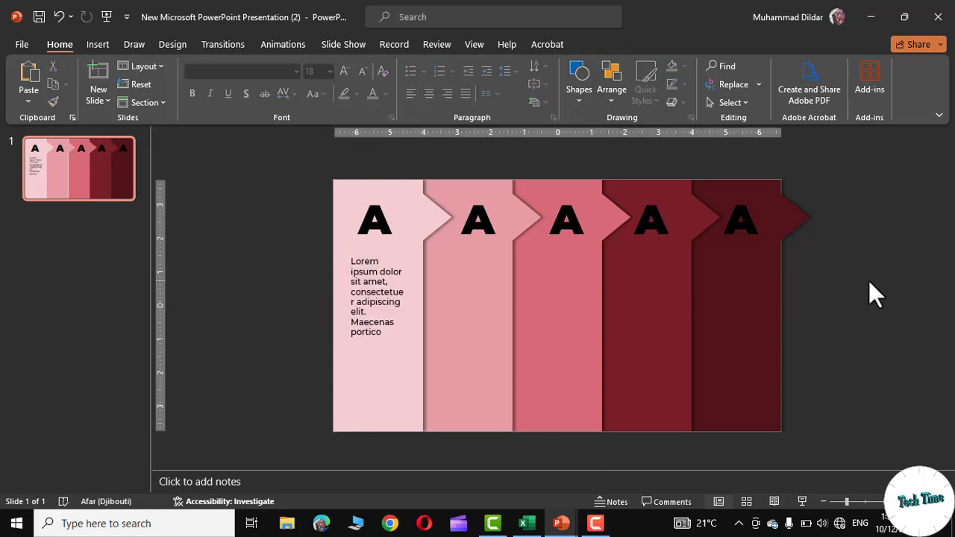
click(362, 302)
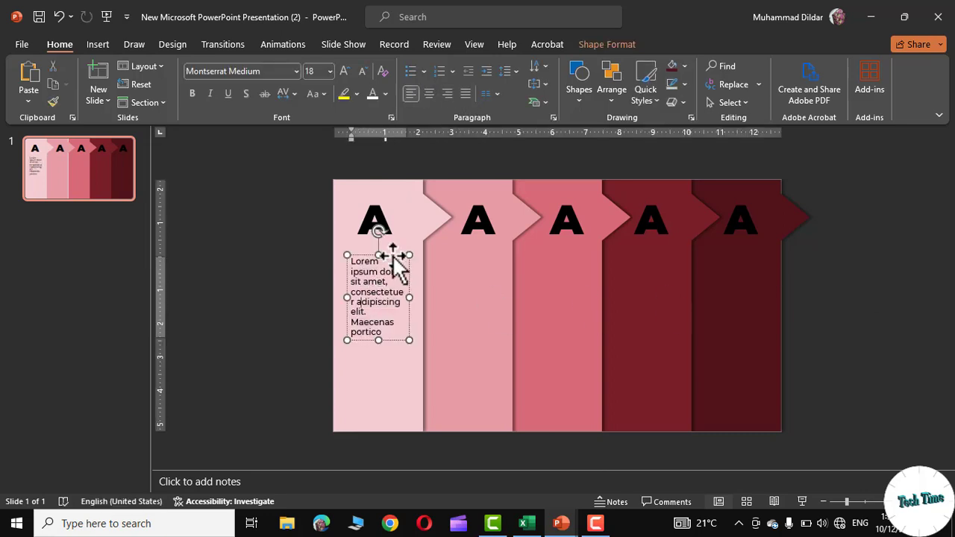
drag(395, 258, 470, 256)
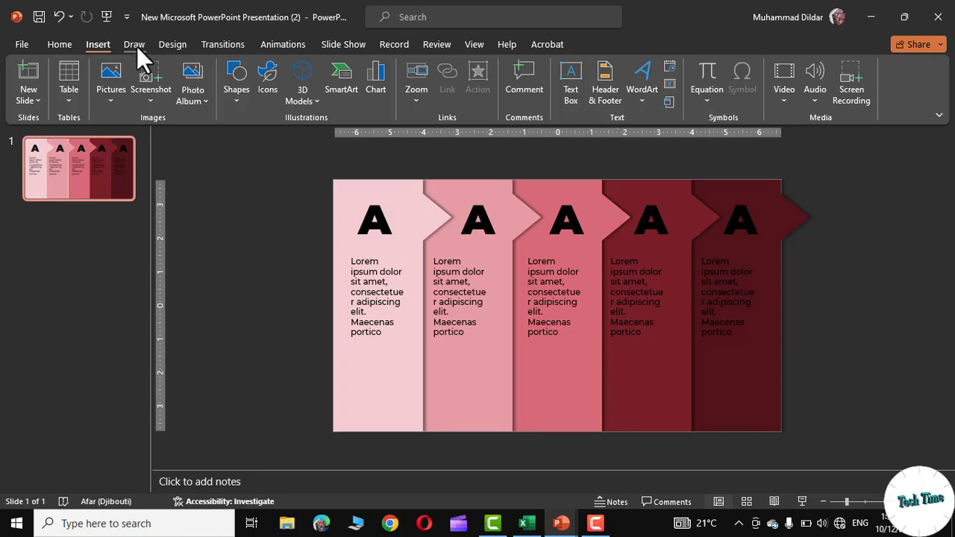
- Draw a horizontal line about 2.05" long below the first stripe's paragraph and give it a dashed style
click(234, 99)
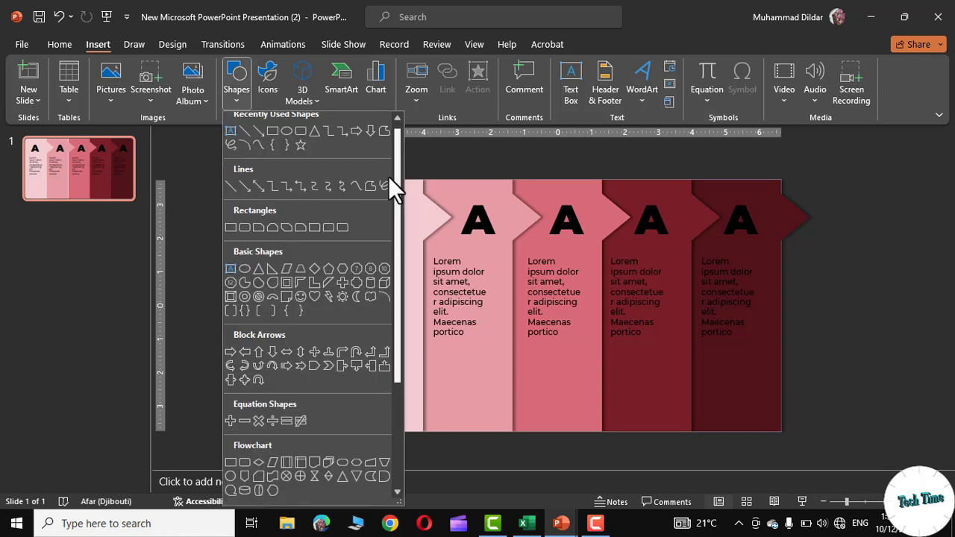
click(232, 183)
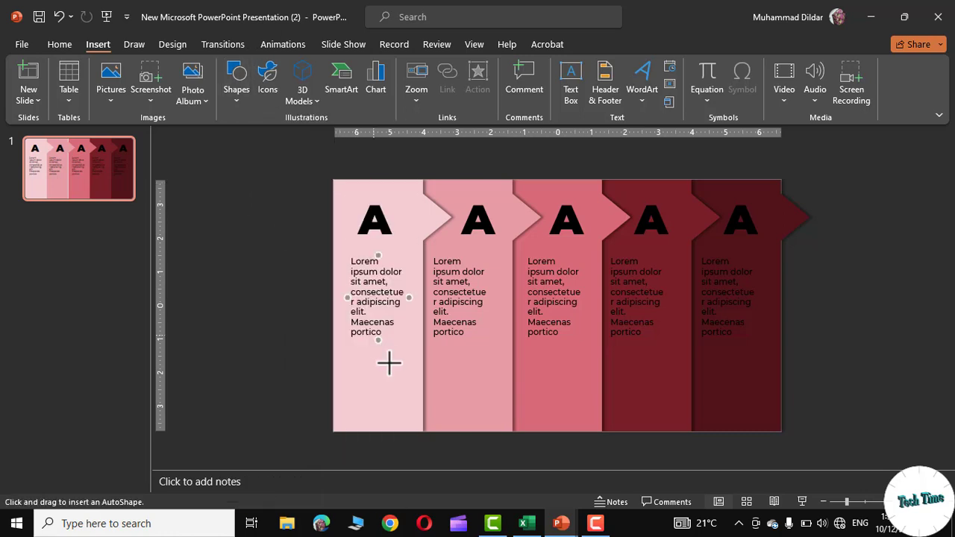
drag(348, 390, 415, 389)
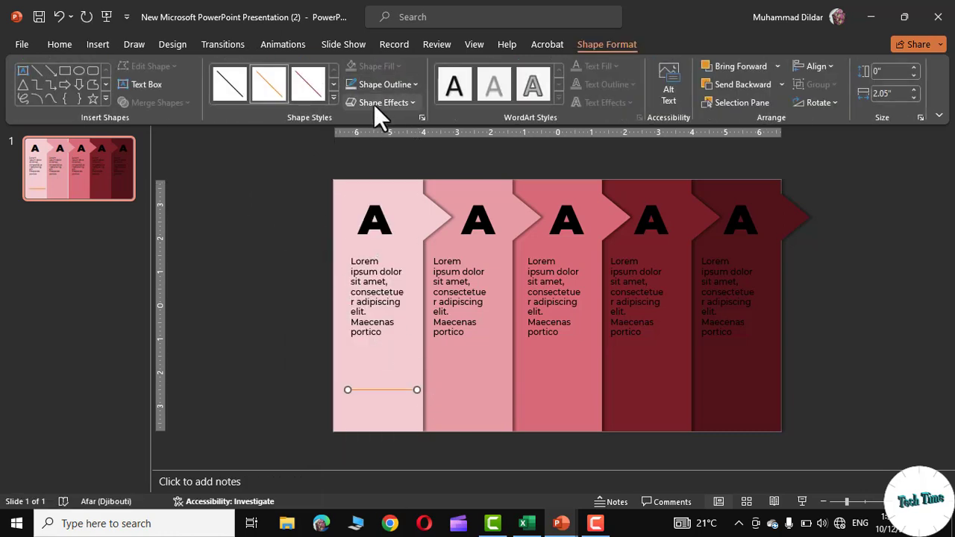
click(405, 84)
mouse_move(456, 336)
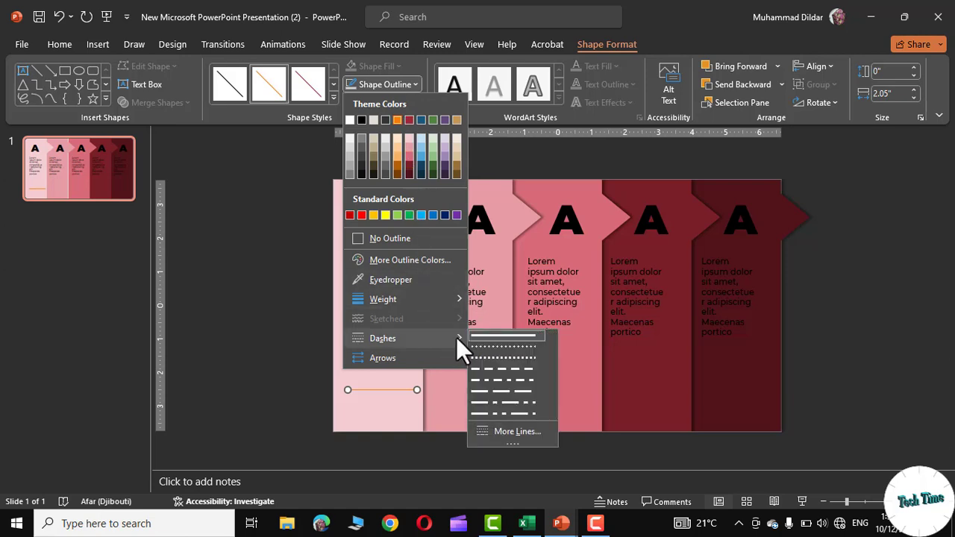
click(505, 411)
- Color the dashed line black and place copies of it below the paragraphs on the other four stripes
click(393, 388)
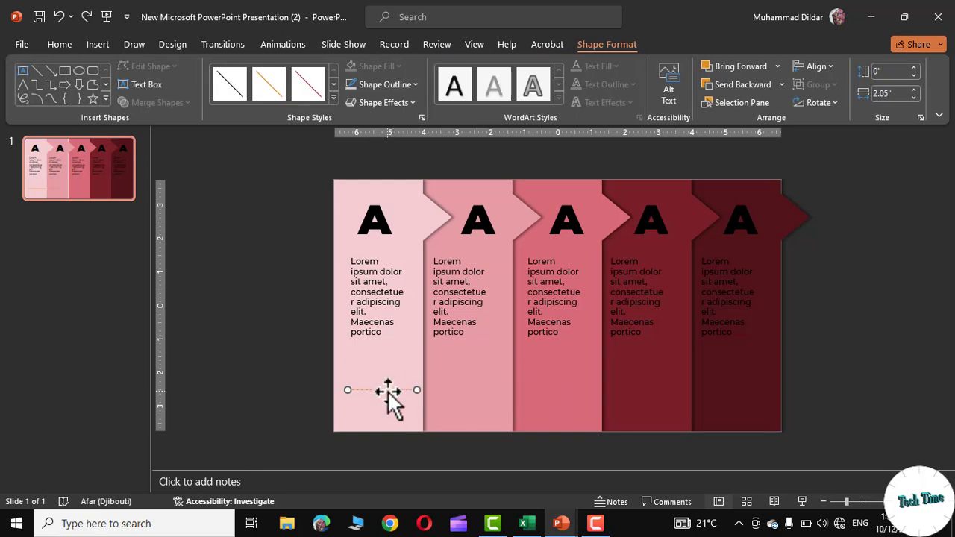
click(380, 82)
click(358, 117)
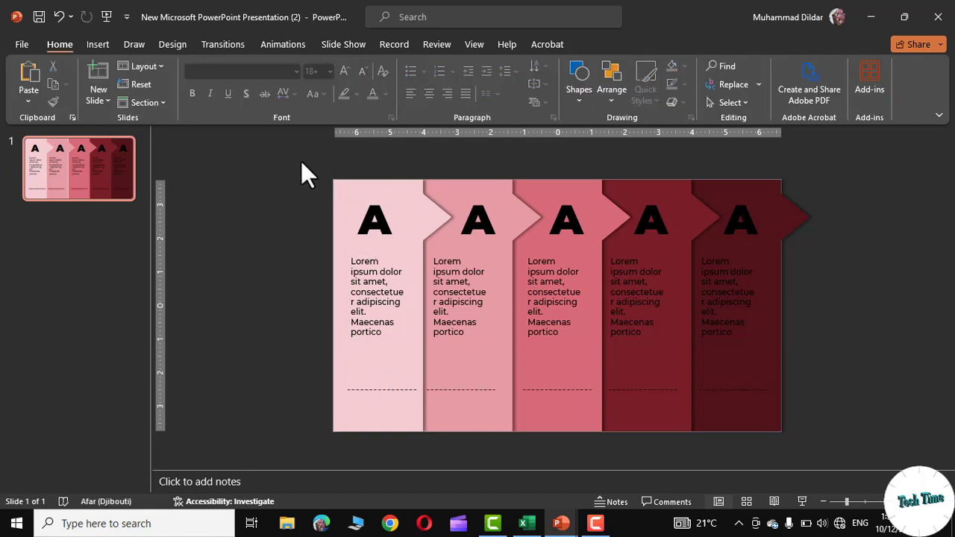
- Group the first stripe's arrow shape, letter, paragraph and dashed line into one object
drag(301, 161, 454, 447)
shift+click(357, 183)
right_click(356, 183)
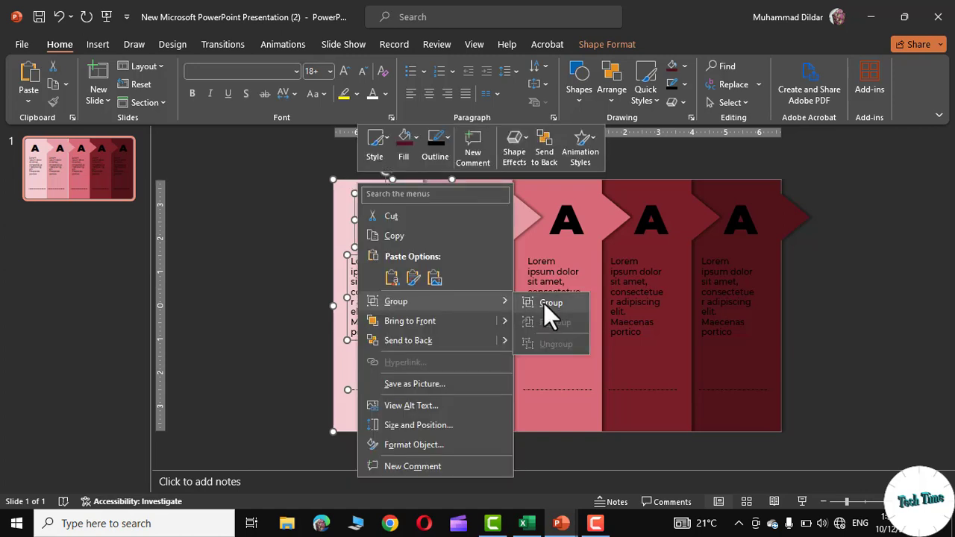
click(544, 305)
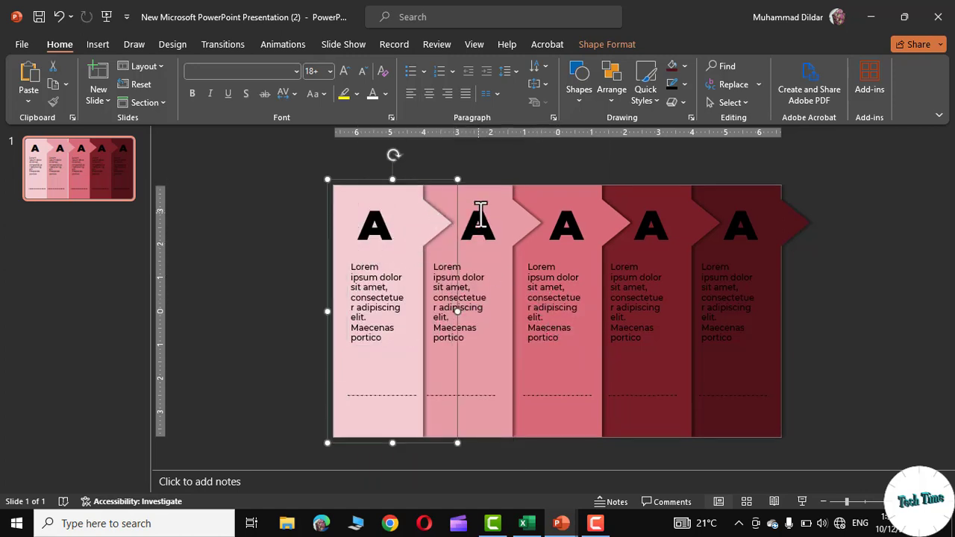
click(478, 149)
- Group the second stripe's arrow shape with its letter, placeholder paragraph and dashed line
drag(386, 146, 543, 453)
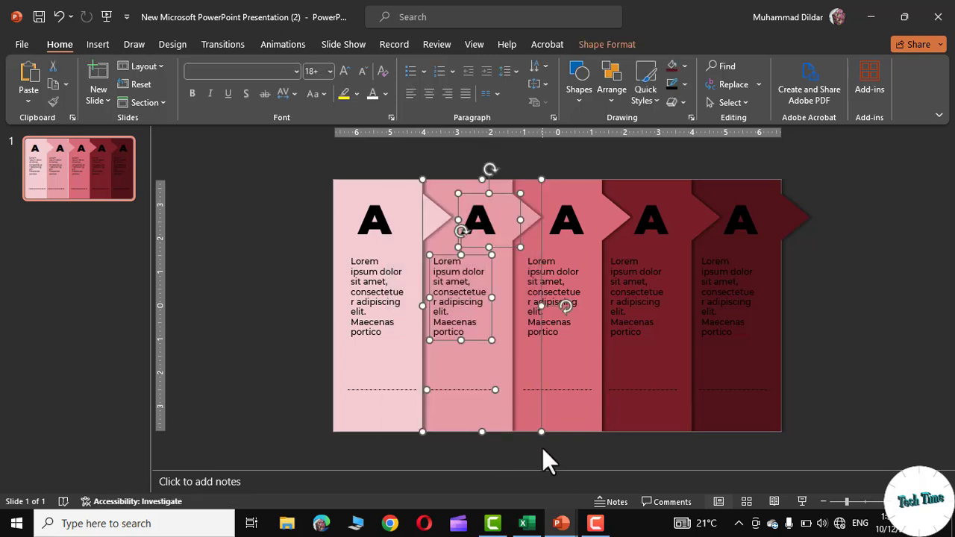
right_click(461, 237)
mouse_move(603, 329)
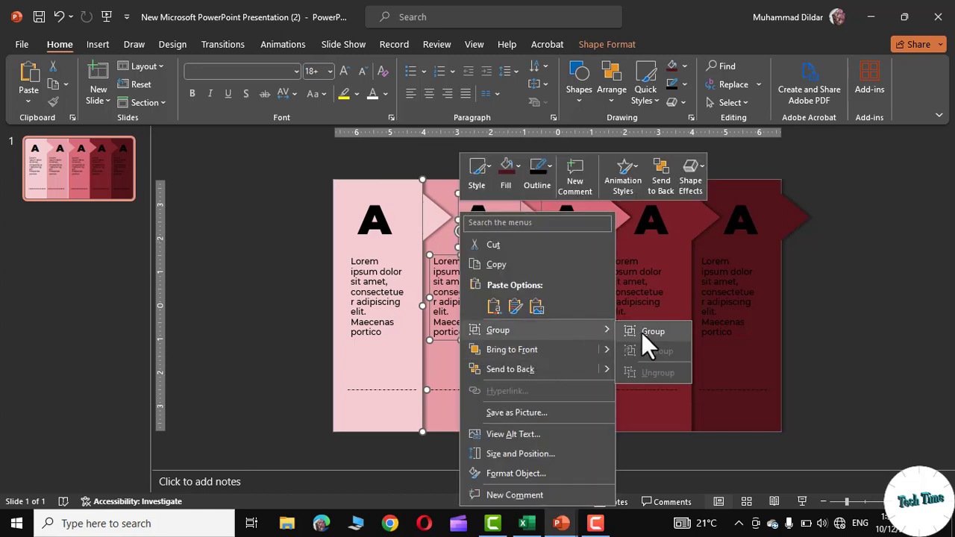
click(642, 332)
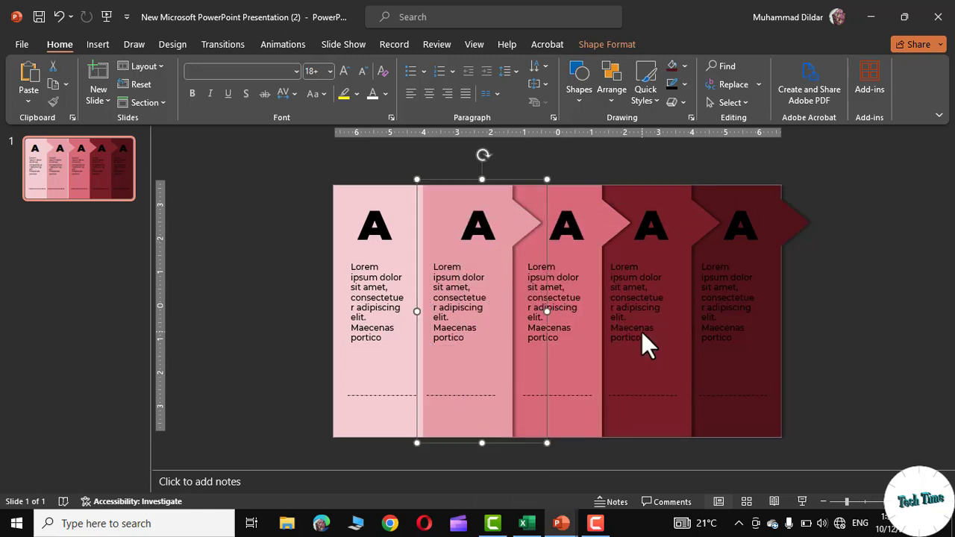
click(900, 314)
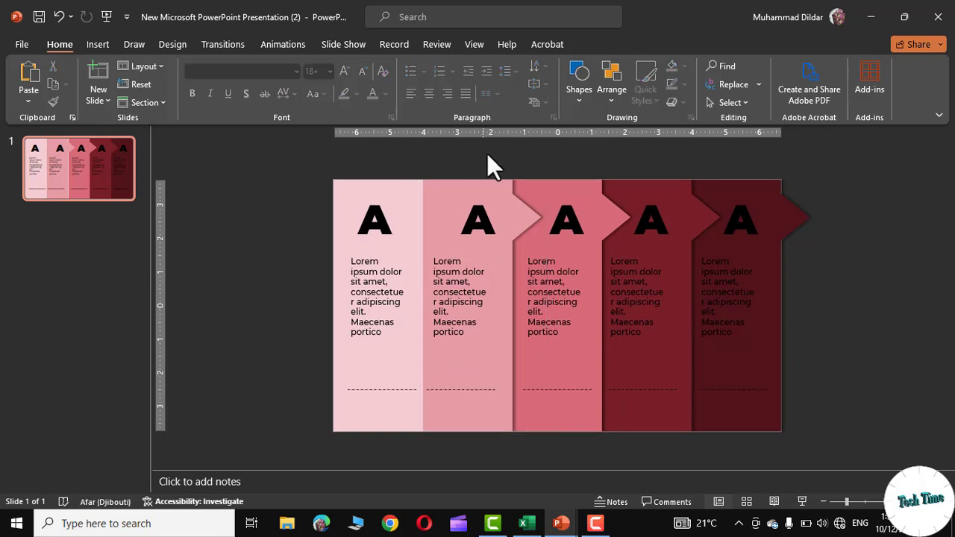